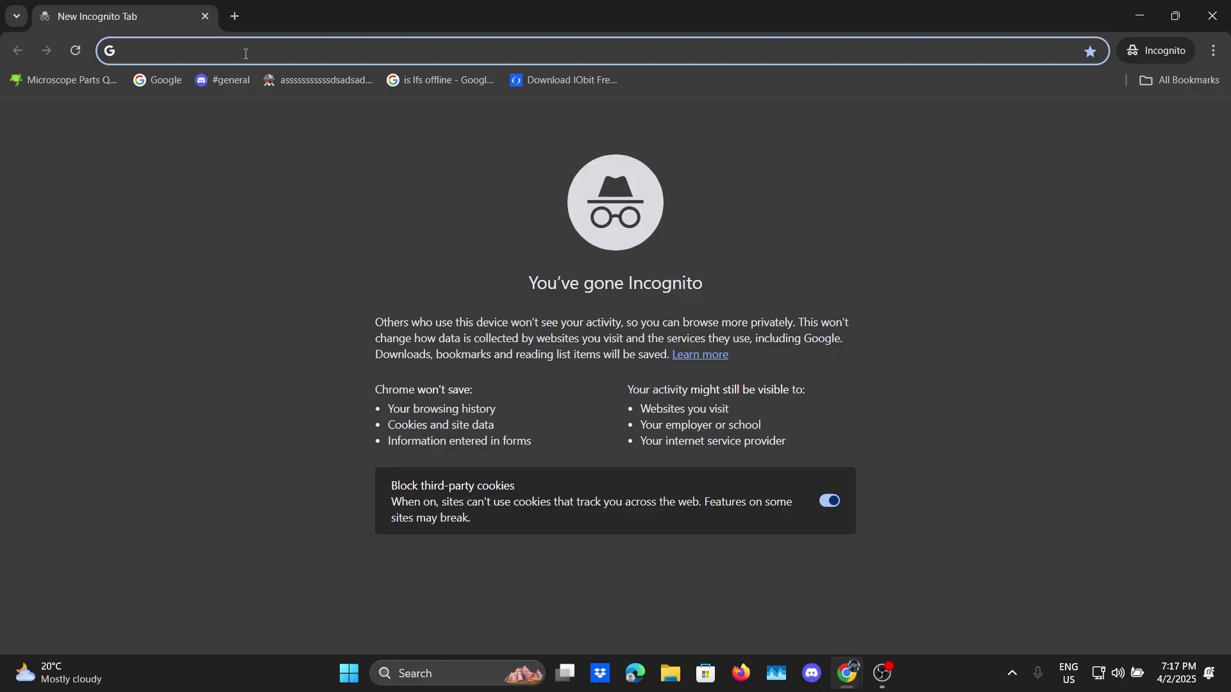
Load the nezur.io website in Chrome, correcting the mistyped 'nezur.ii' address.
text(nezur)
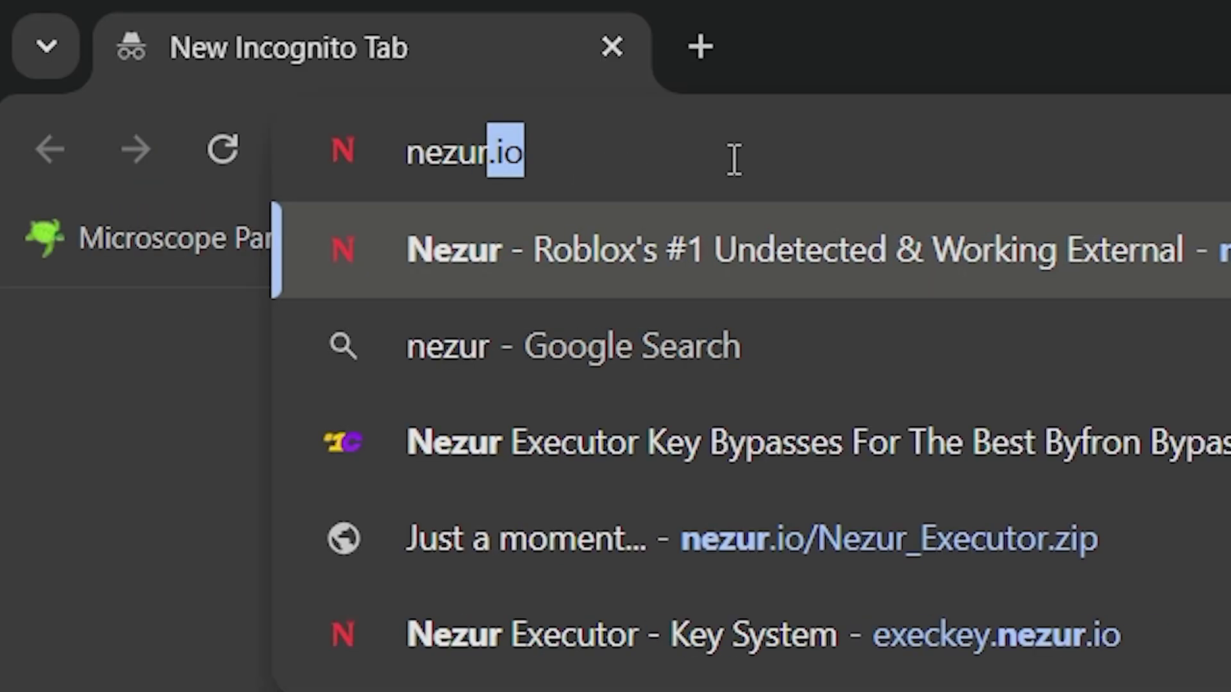
text(.ii)
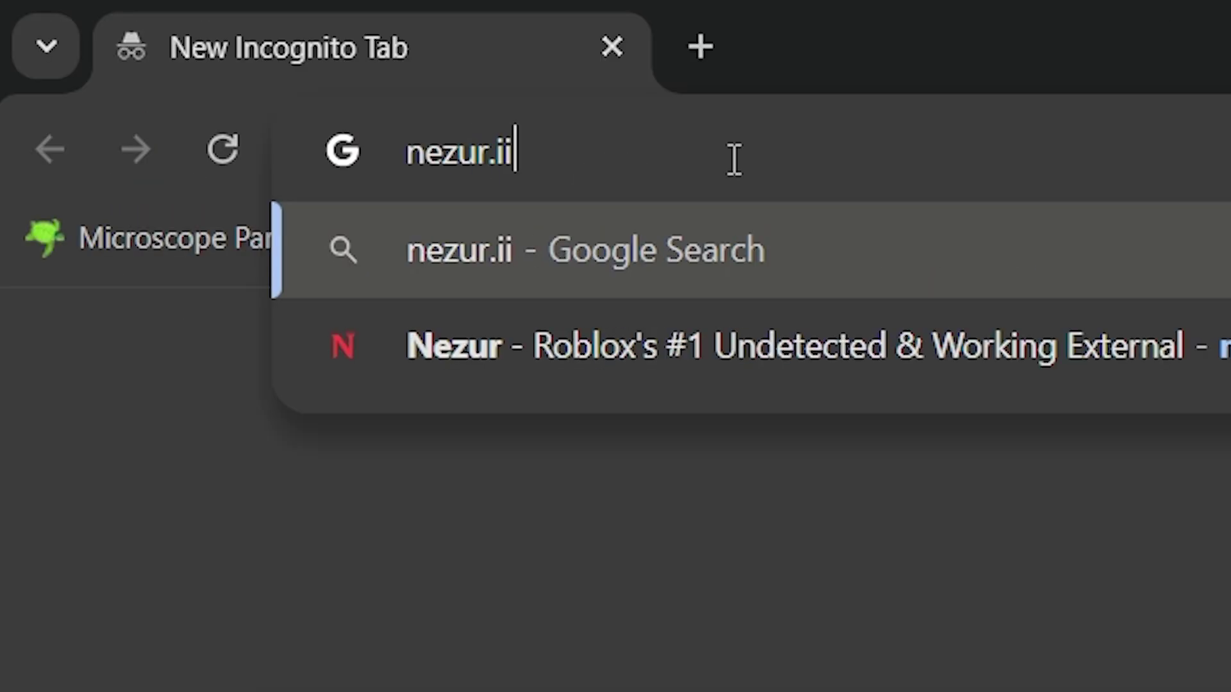
key(BackSpace)
text(o)
key(Return)
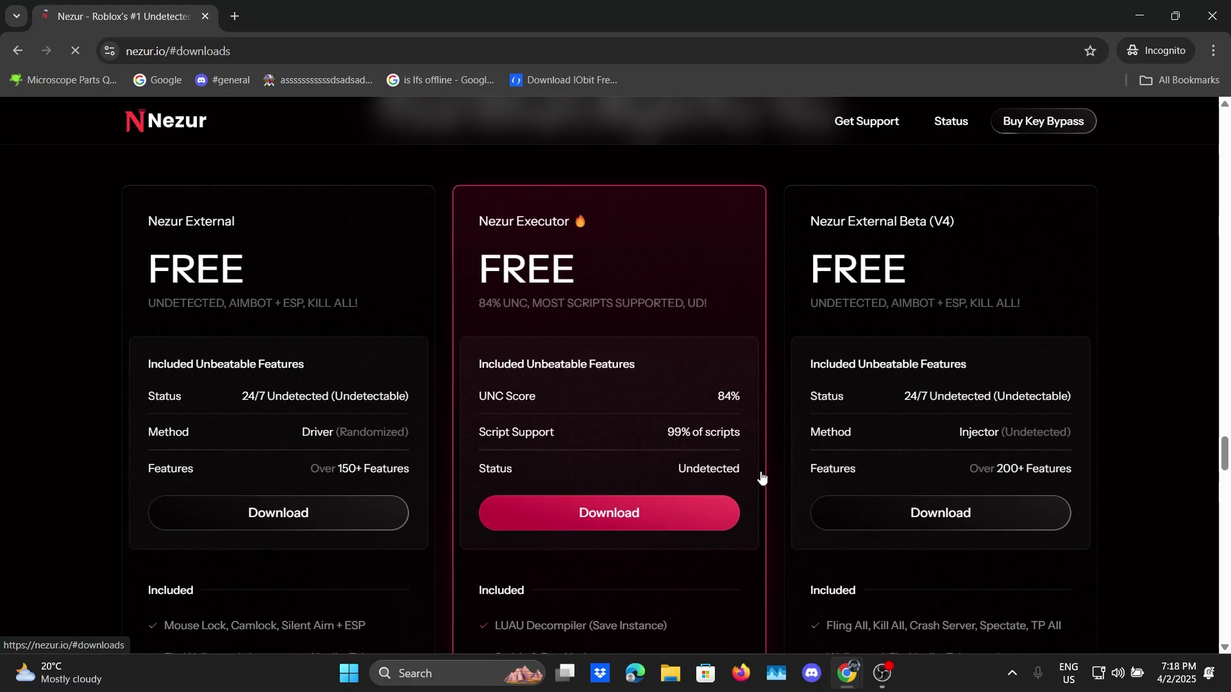
scroll(762, 477, up, 2)
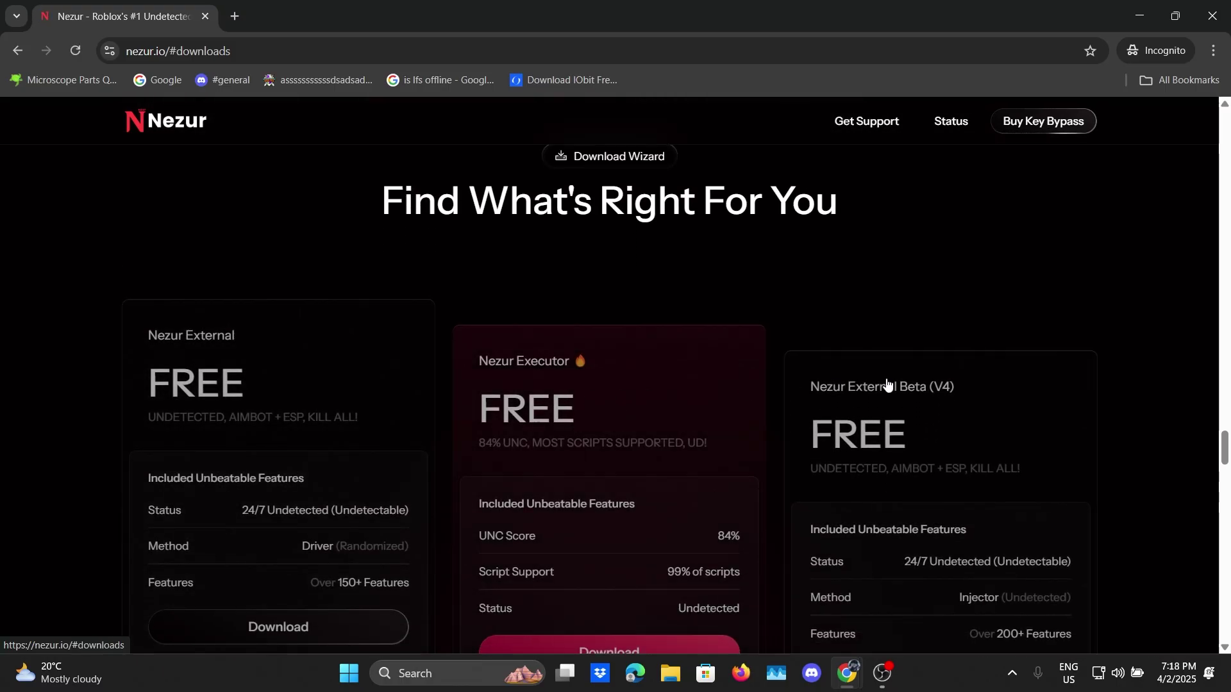
scroll(955, 392, down, 4)
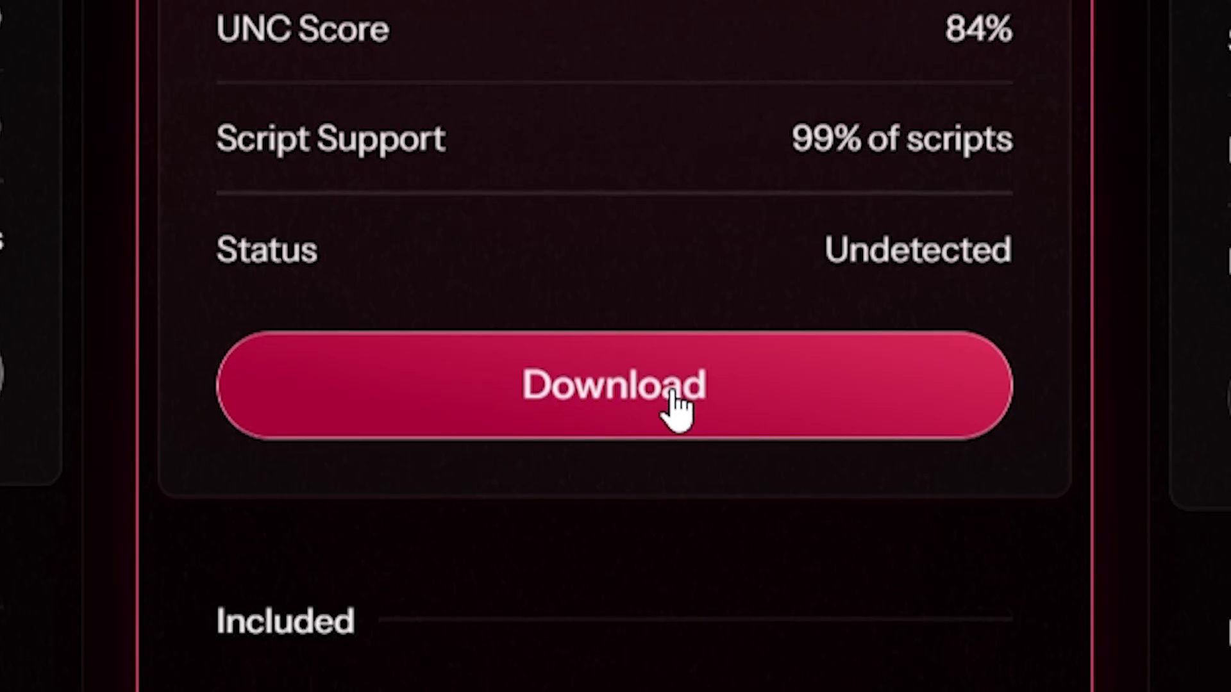
Download the free Nezur Executor and browse the files inside Nezur_Executor (1).zip.
click(671, 394)
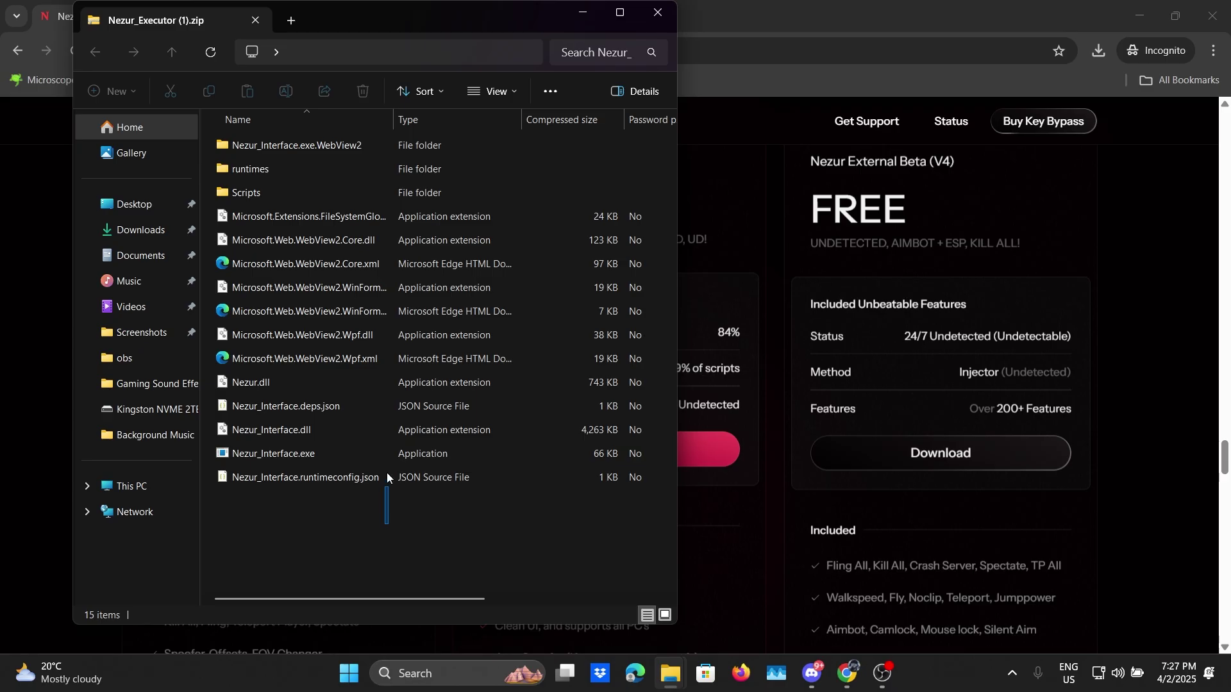
mouse_move(384, 523)
mouse_down()
mouse_move(331, 321)
mouse_move(395, 527)
mouse_up()
drag(335, 531, 369, 502)
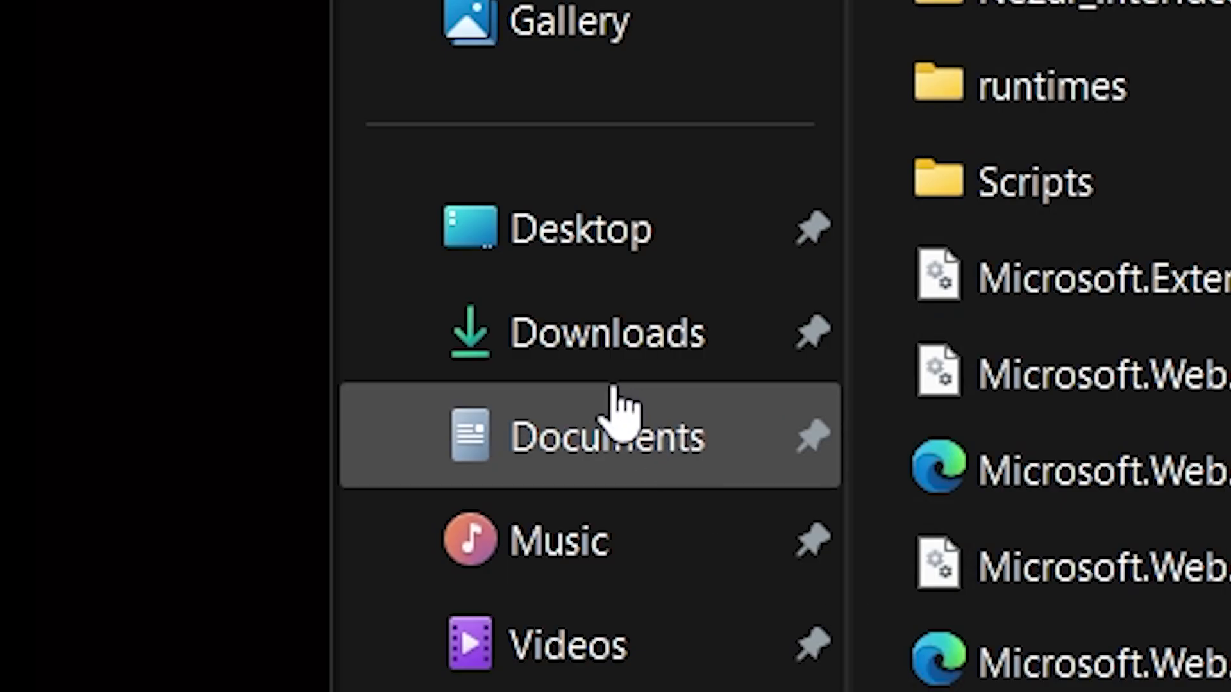
In Downloads, bring up WinRAR's Extract files dialog for Nezur_Executor (1).zip.
click(608, 354)
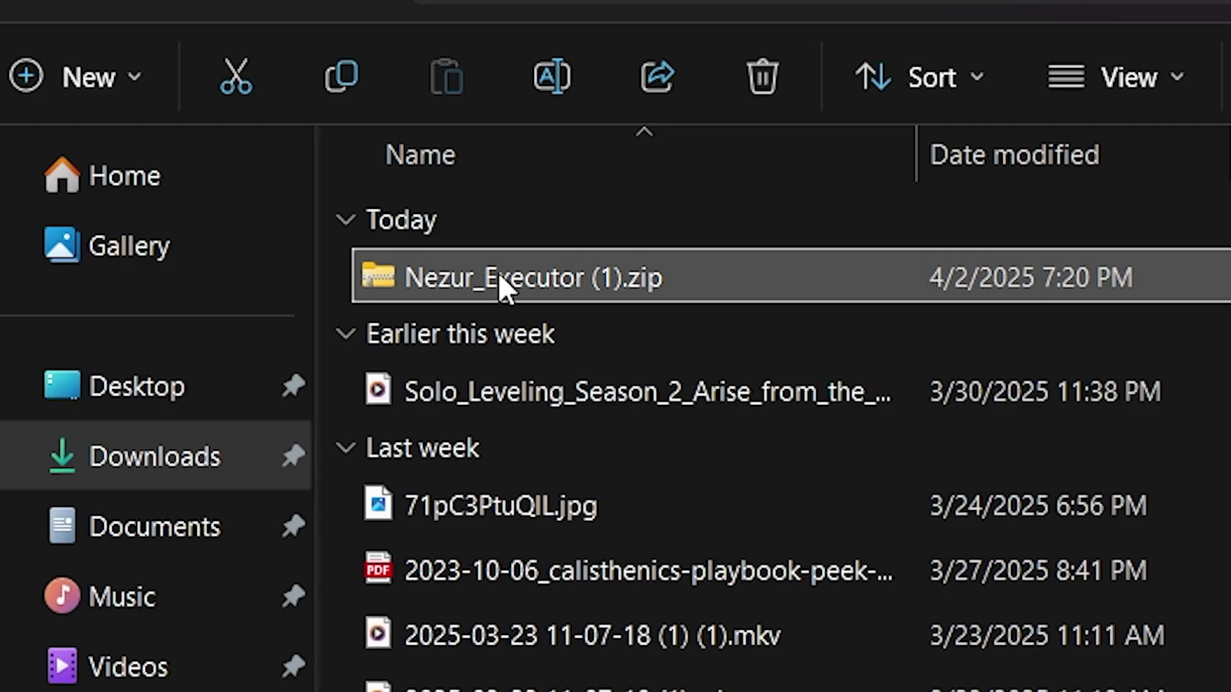
right_click(1115, 76)
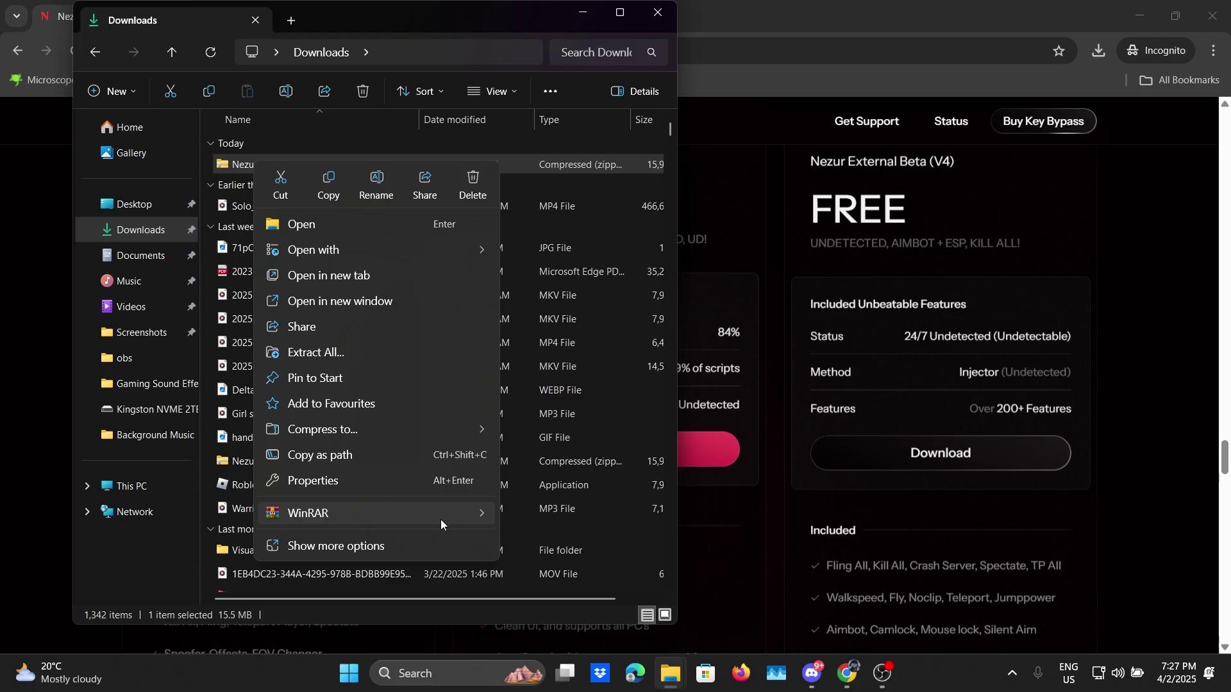
mouse_move(444, 516)
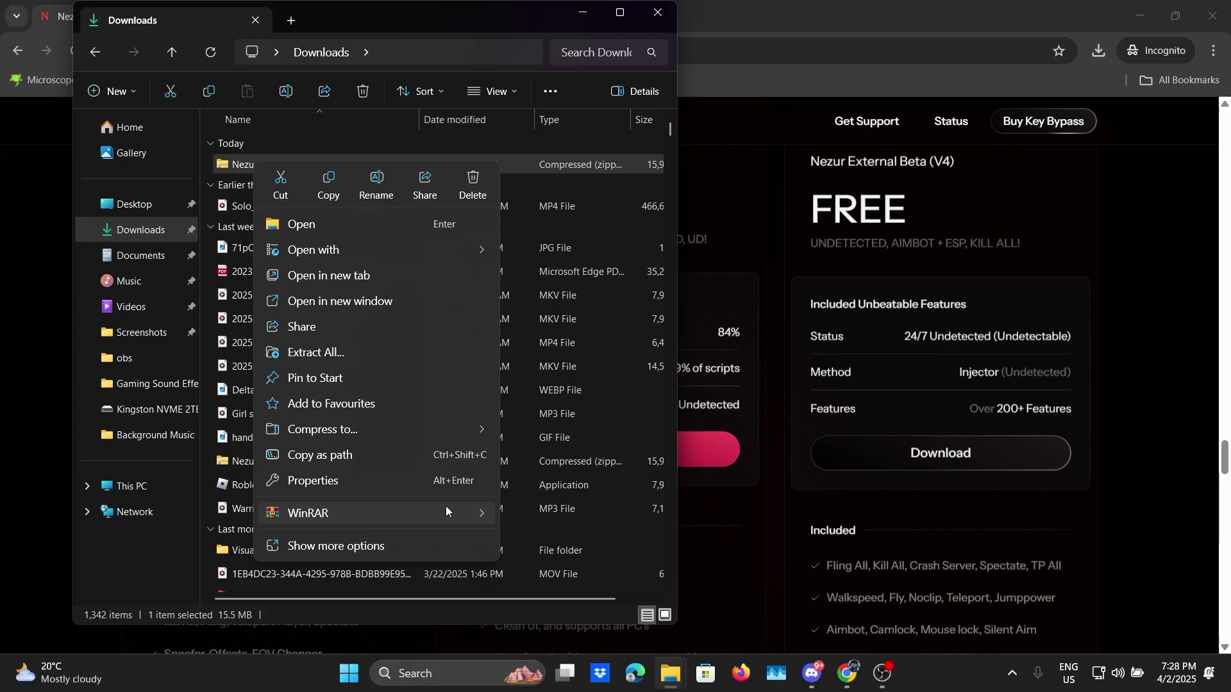
mouse_move(447, 510)
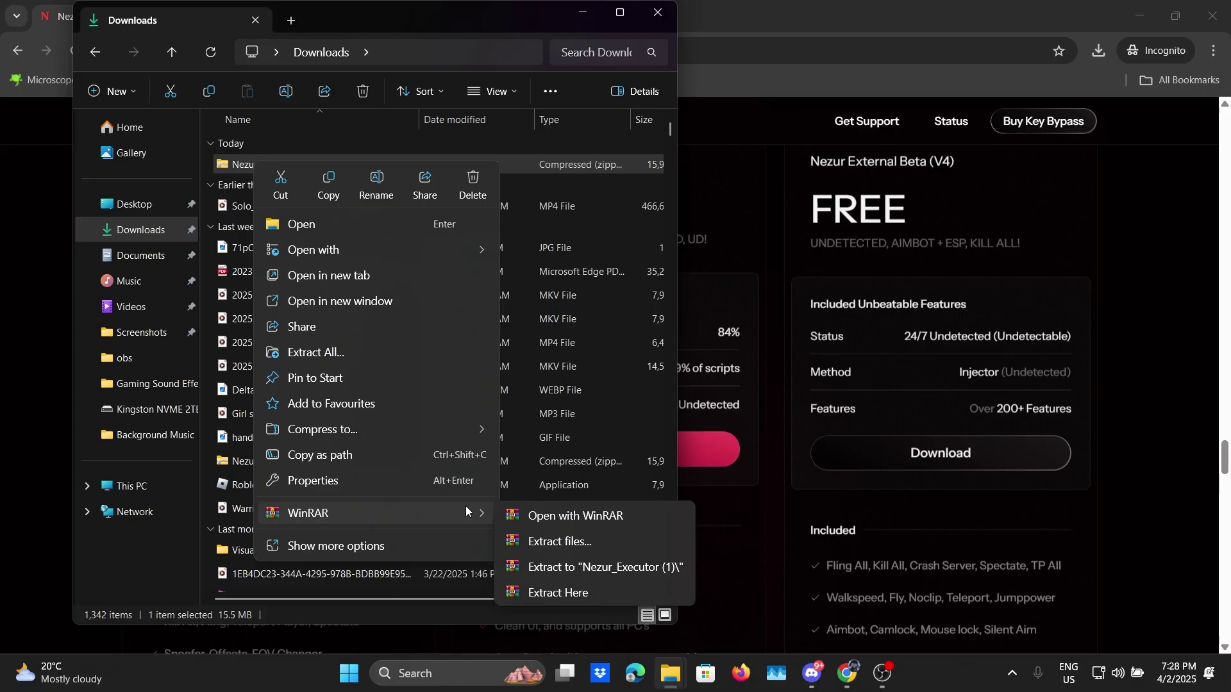
click(538, 541)
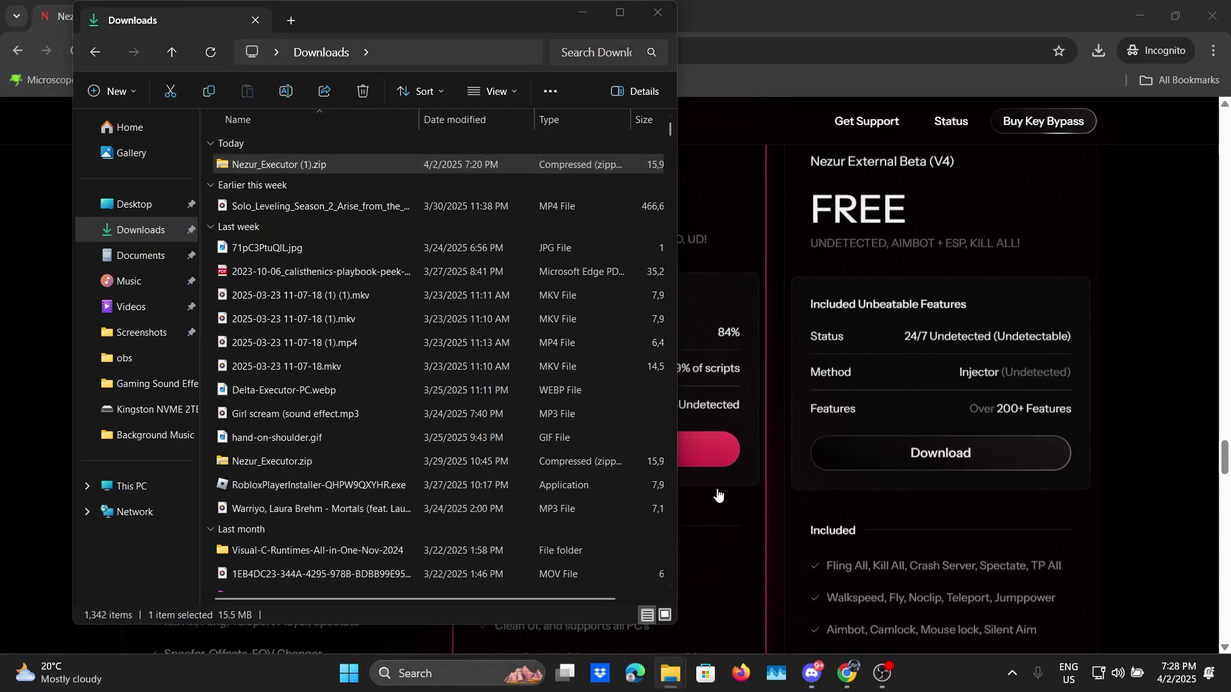
Extract the archive into a Nezur_Executor (1) folder and open that folder.
click(666, 517)
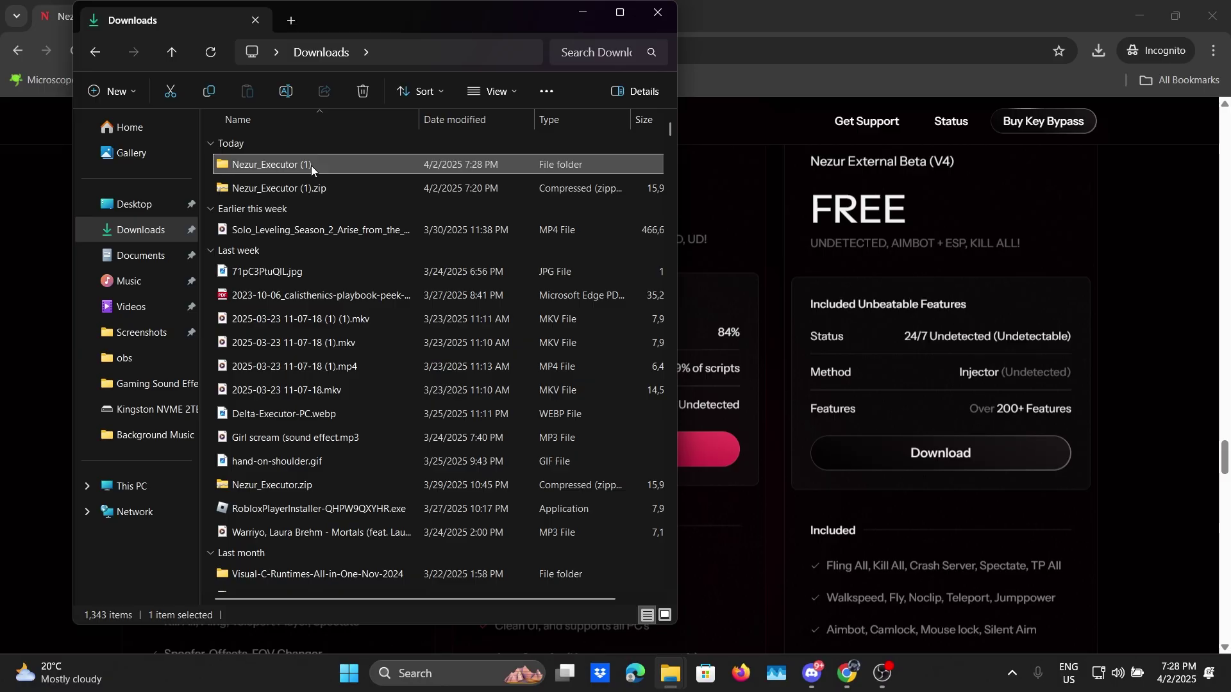
double_click(656, 247)
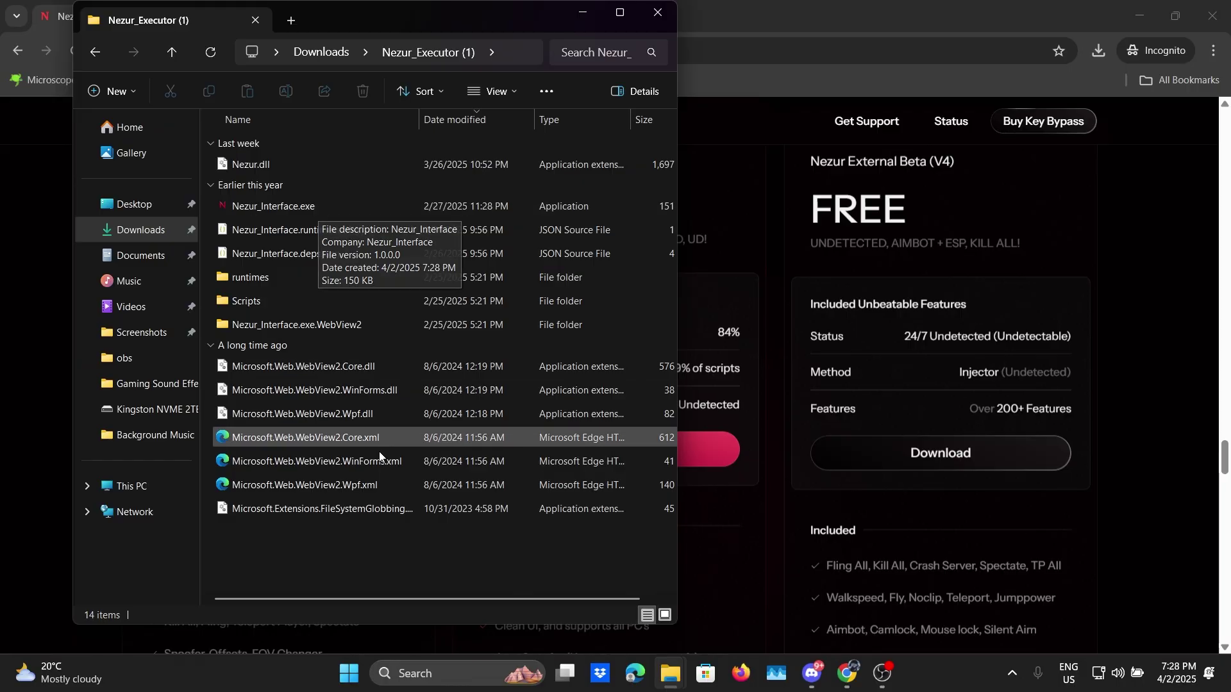
Search Windows for 'virus' to reach the Virus & threat protection page.
click(424, 680)
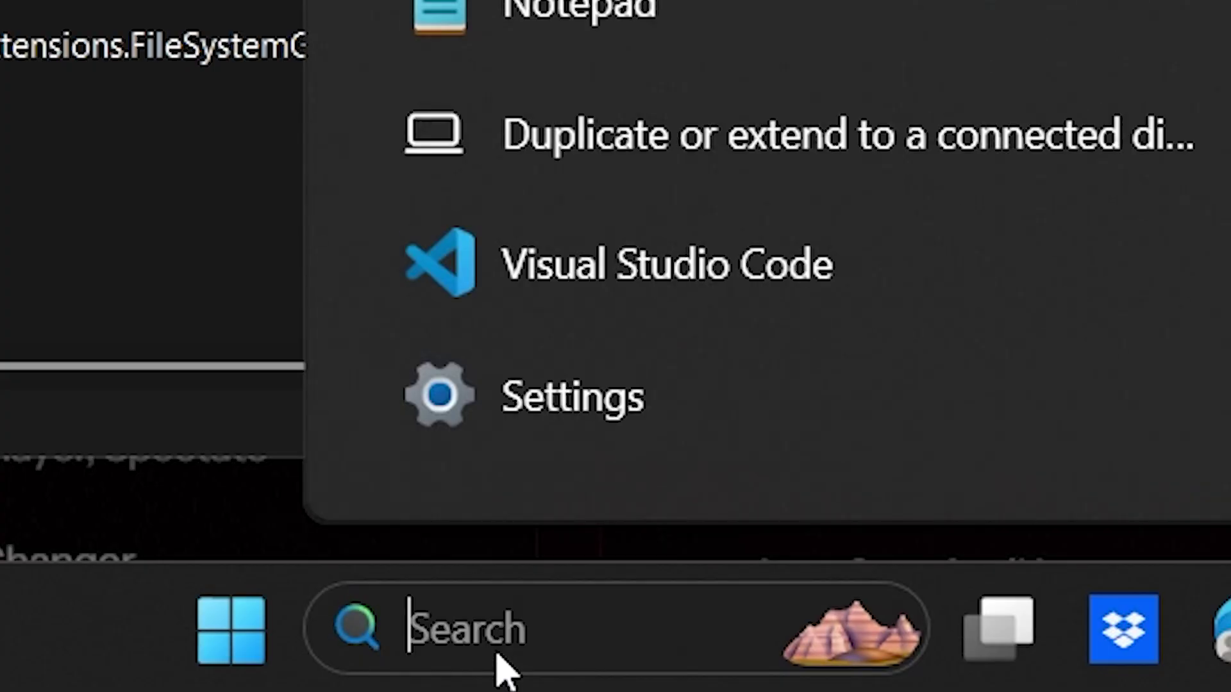
text(virus & threat protection)
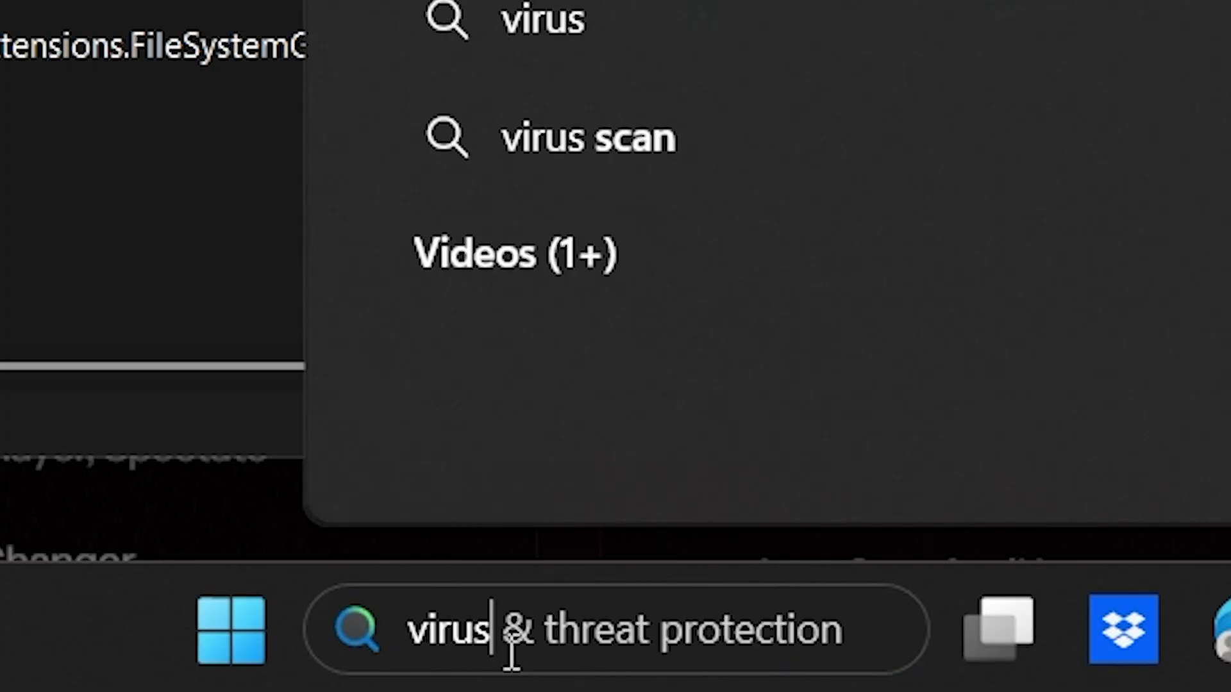
key(Return)
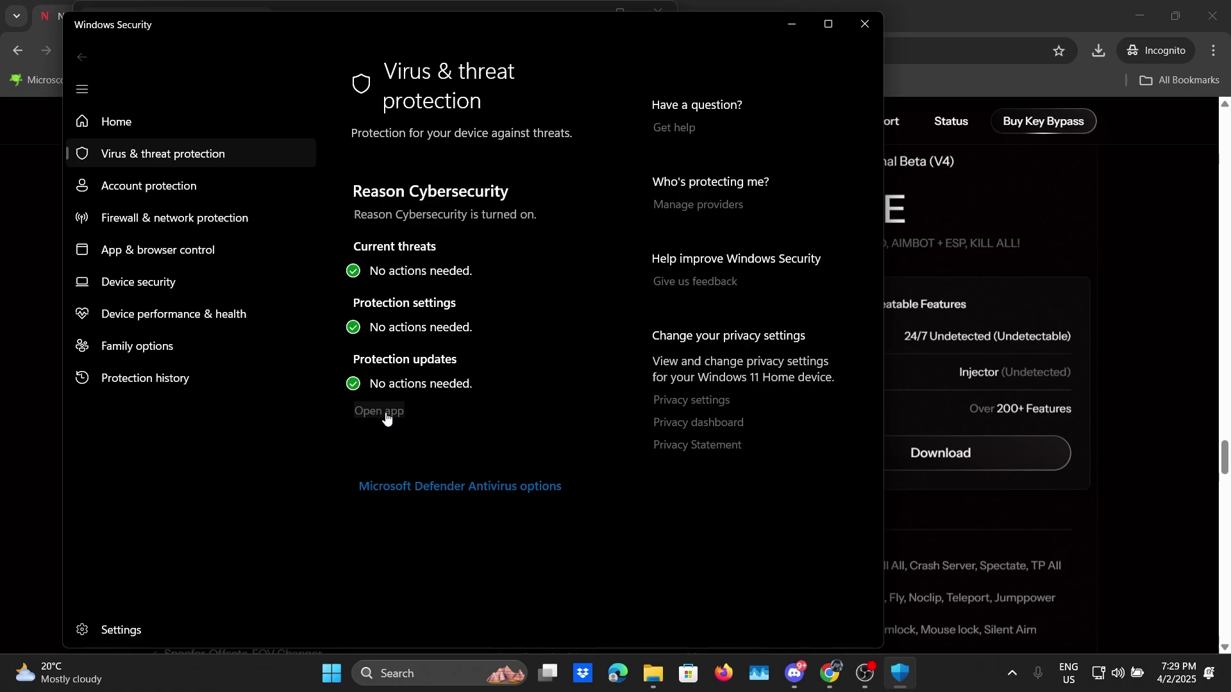
Disable and confirm Real-Time Protection under RAV Endpoint Protection's Settings > Protection.
click(382, 412)
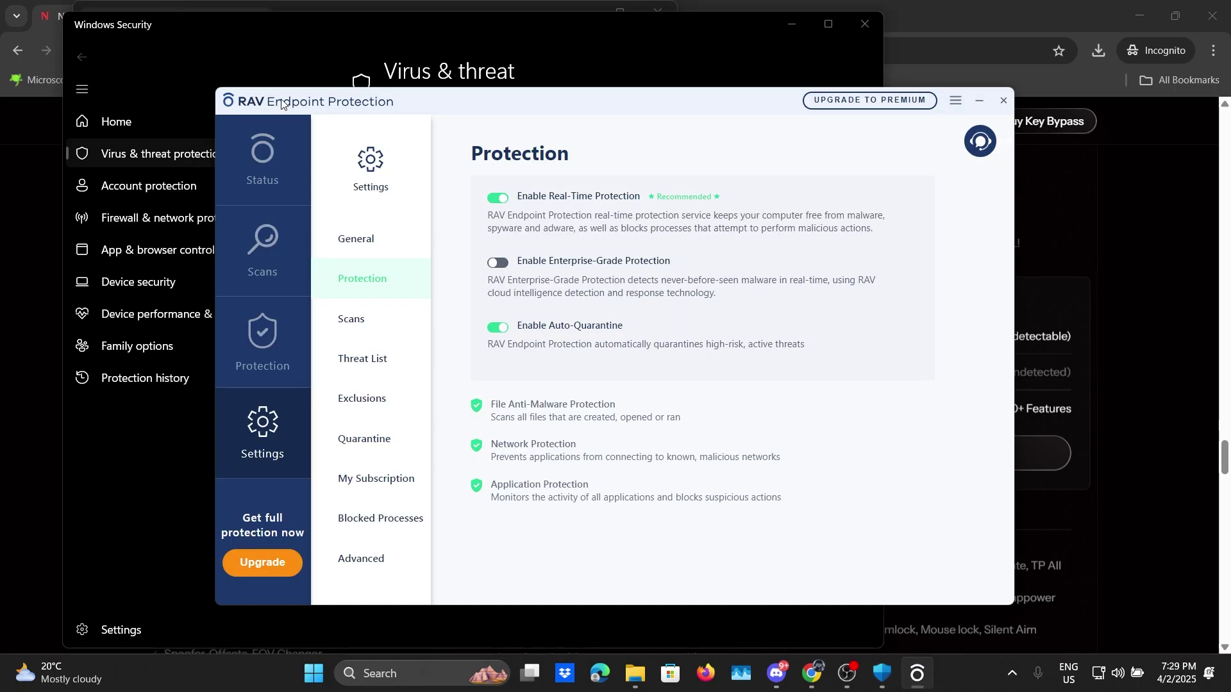
click(262, 160)
click(266, 436)
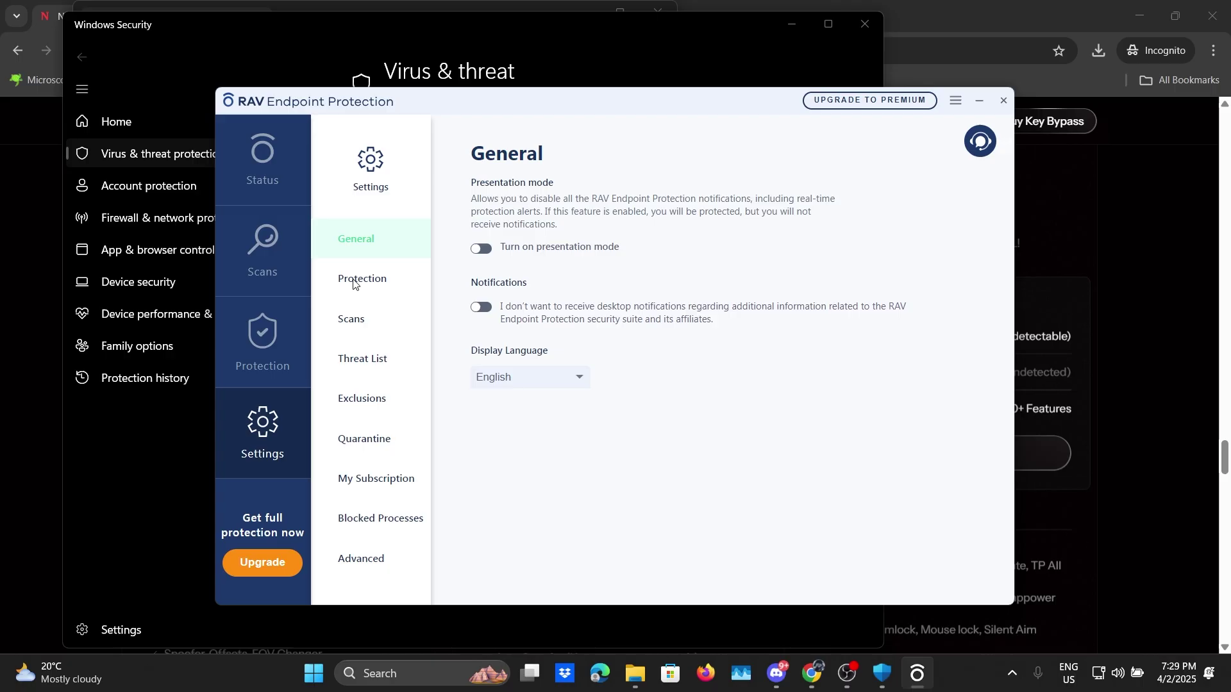
click(353, 283)
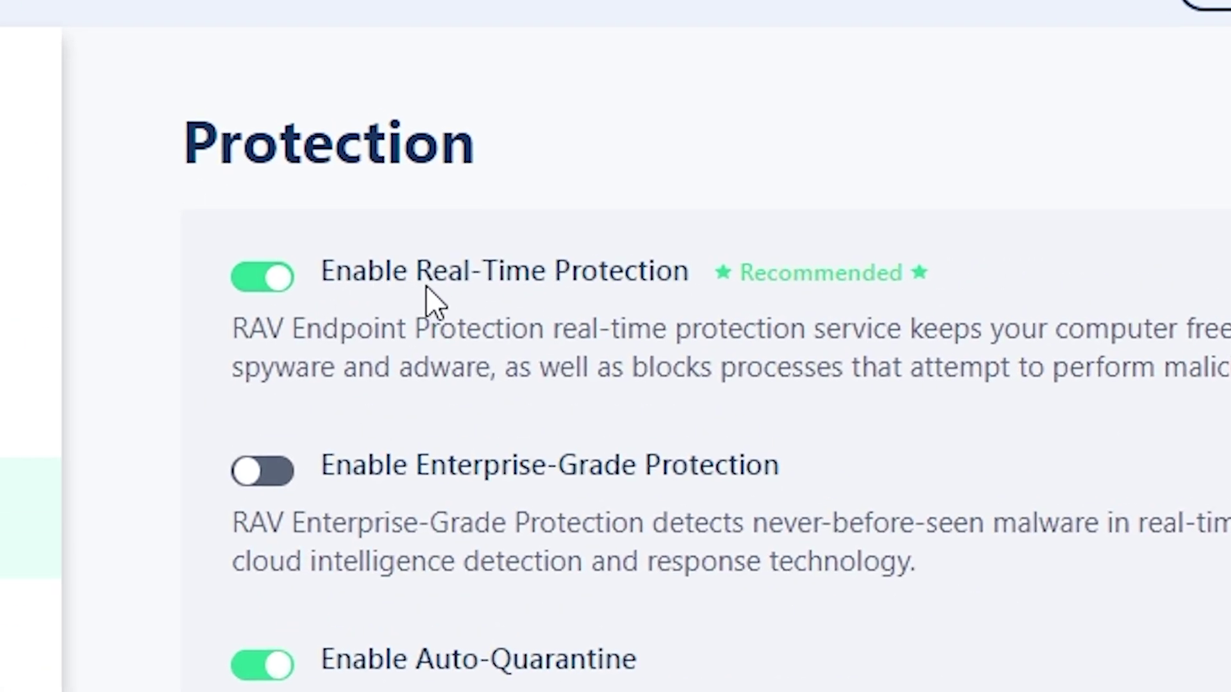
click(266, 286)
click(663, 436)
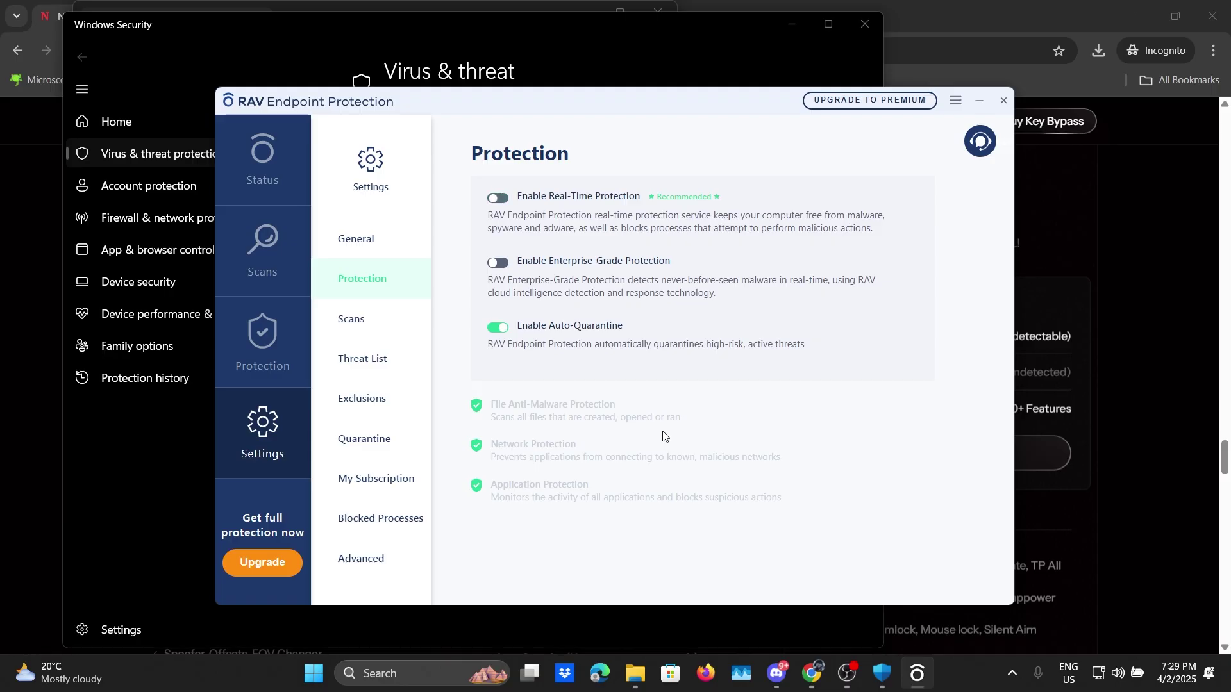
Return to Windows Security's Virus & threat protection page and review its sections.
click(173, 482)
scroll(443, 483, down, 2)
scroll(404, 472, up, 2)
scroll(475, 442, down, 3)
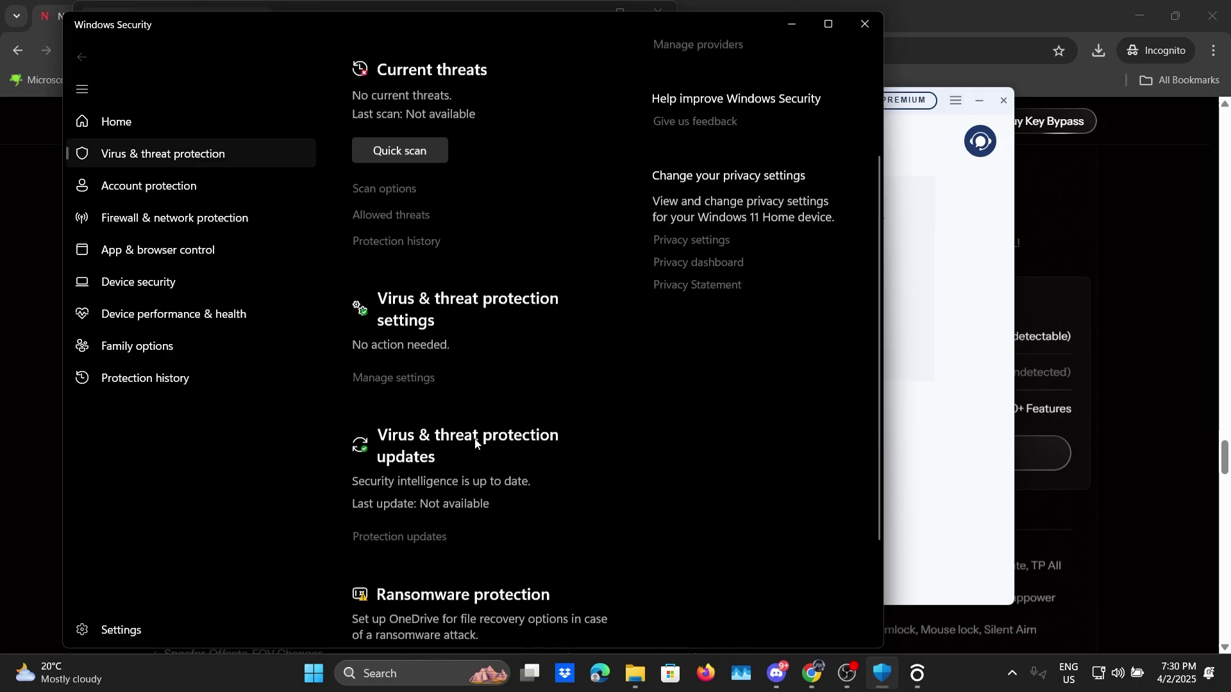
scroll(448, 474, up, 3)
scroll(408, 513, down, 2)
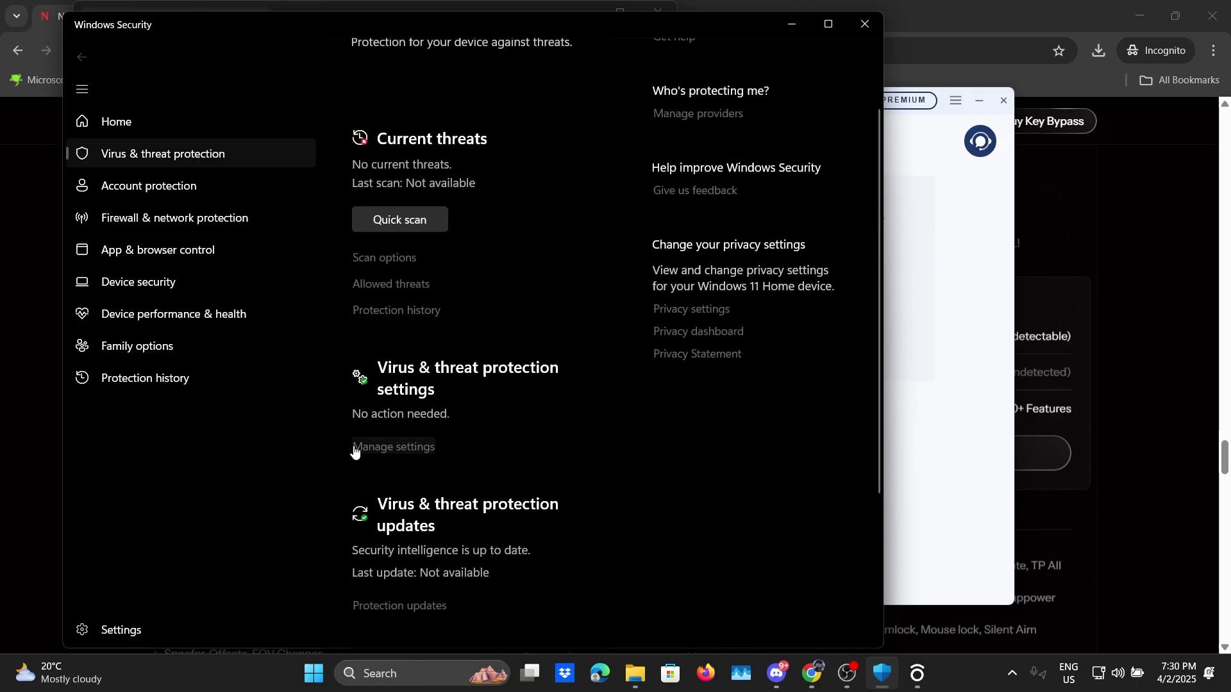
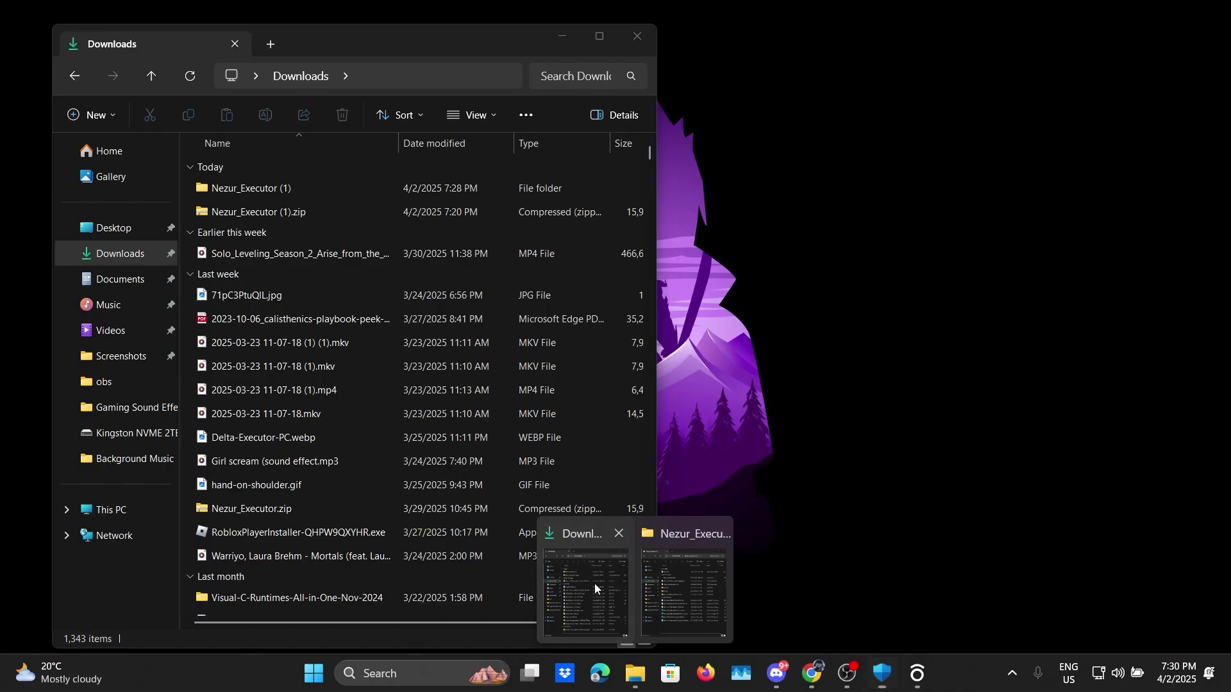
Bring up the Downloads window and open the Nezur_Executor (1) folder.
click(594, 584)
click(632, 669)
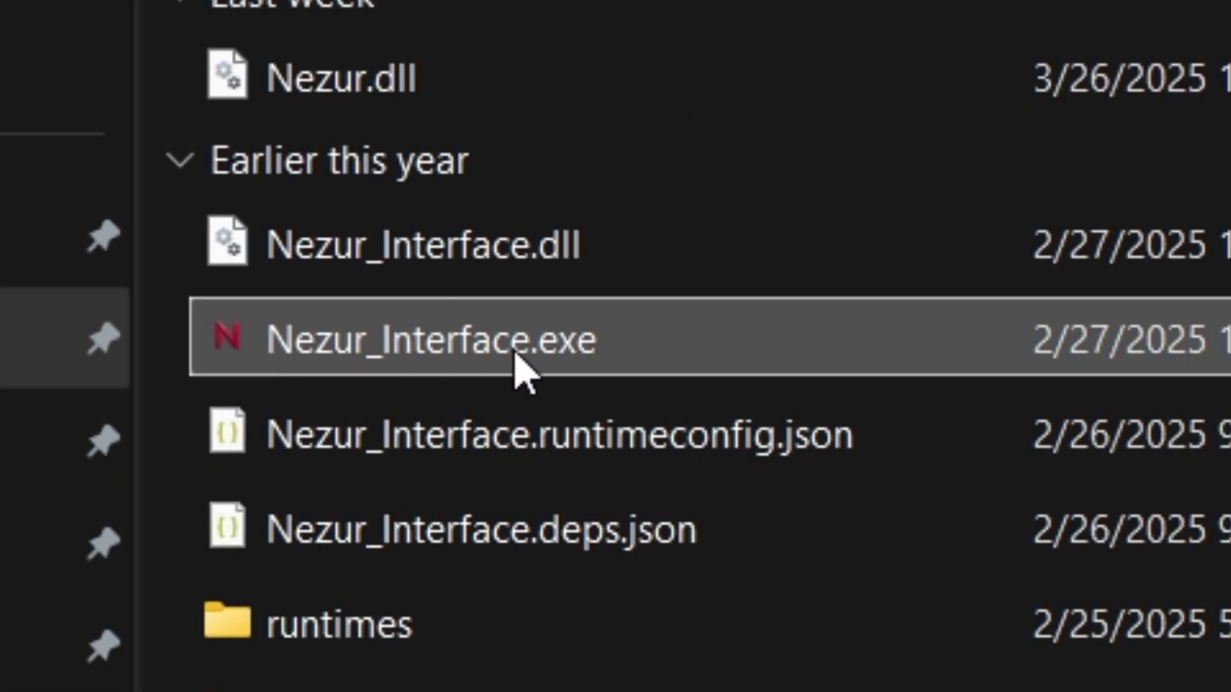
Run Nezur_Interface.exe, move its key window aside, and close the Discord invite browser window.
double_click(518, 369)
mouse_move(591, 220)
mouse_down()
mouse_move(633, 246)
mouse_move(595, 207)
mouse_up()
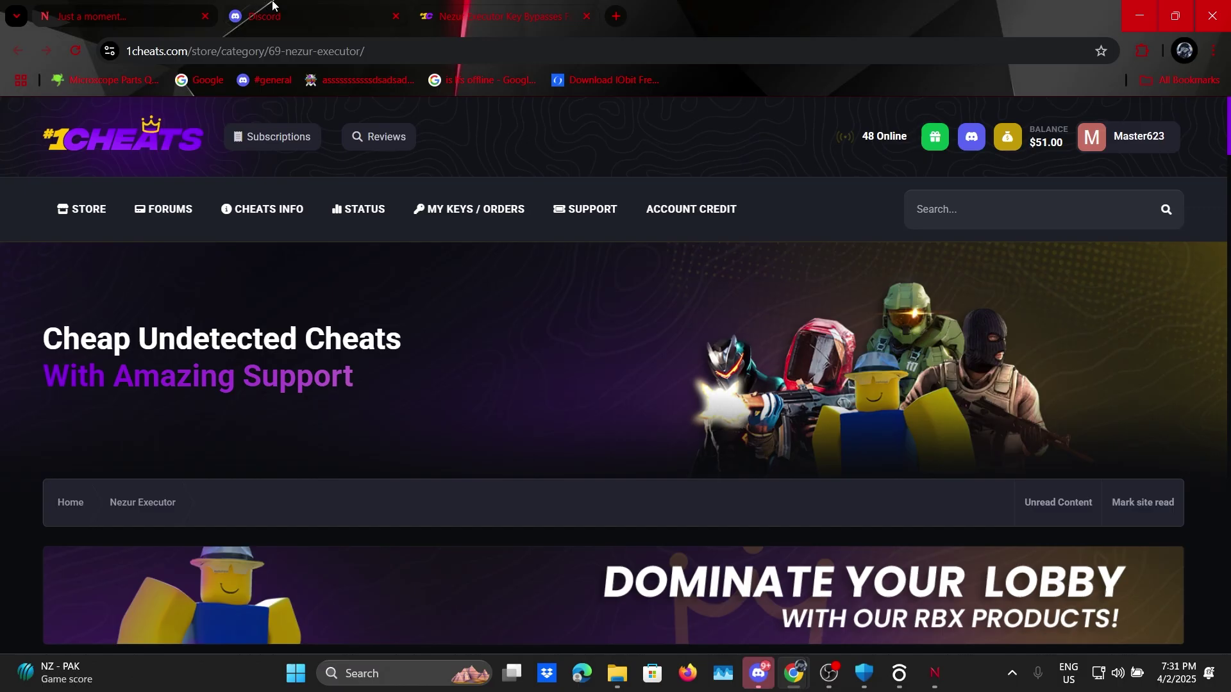
click(342, 16)
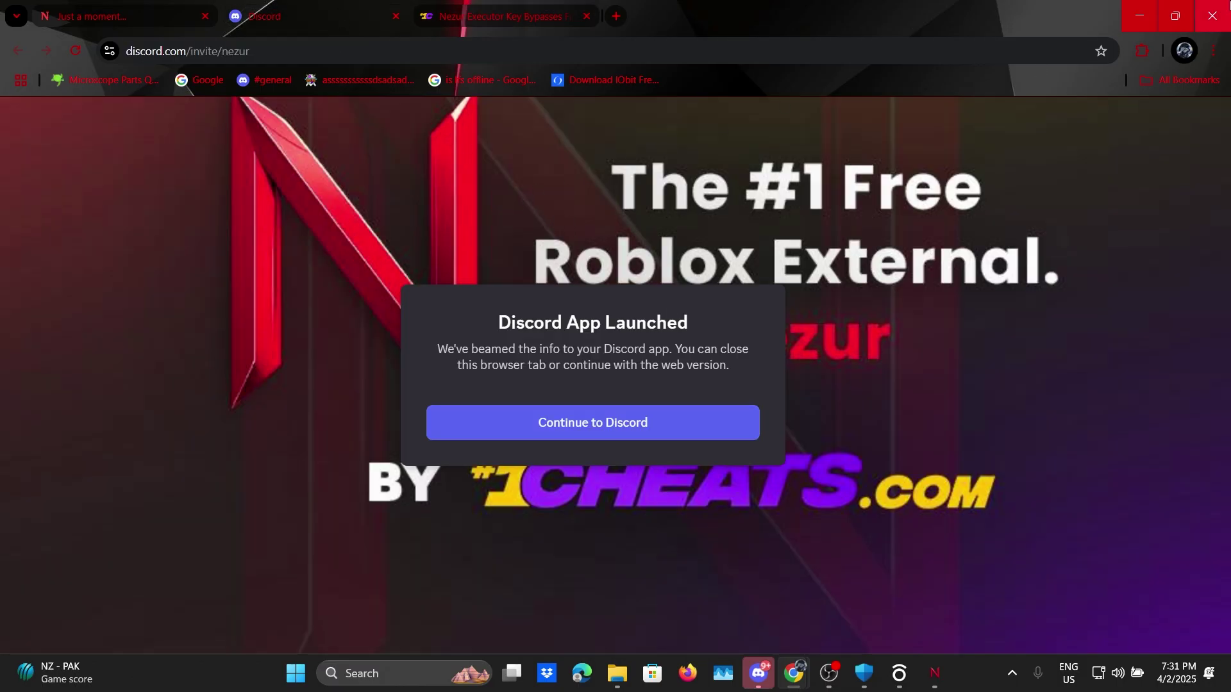
click(1213, 19)
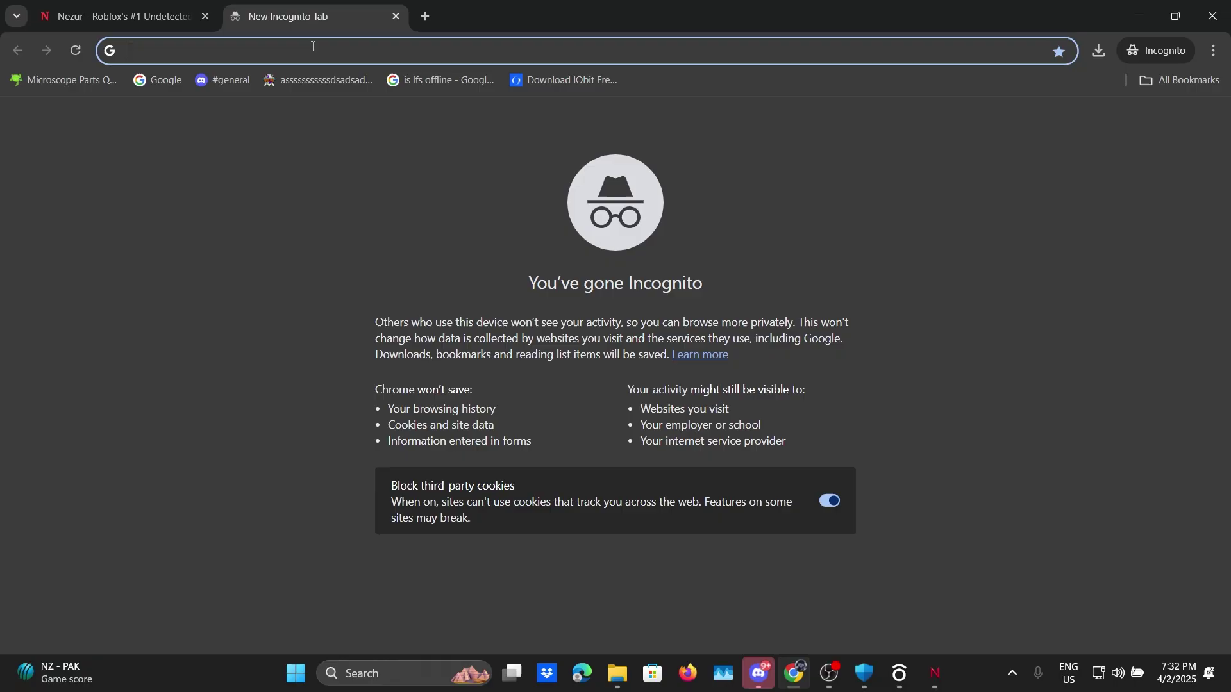
Load the 1cheats.com home page in a new incognito tab.
triple_click(362, 54)
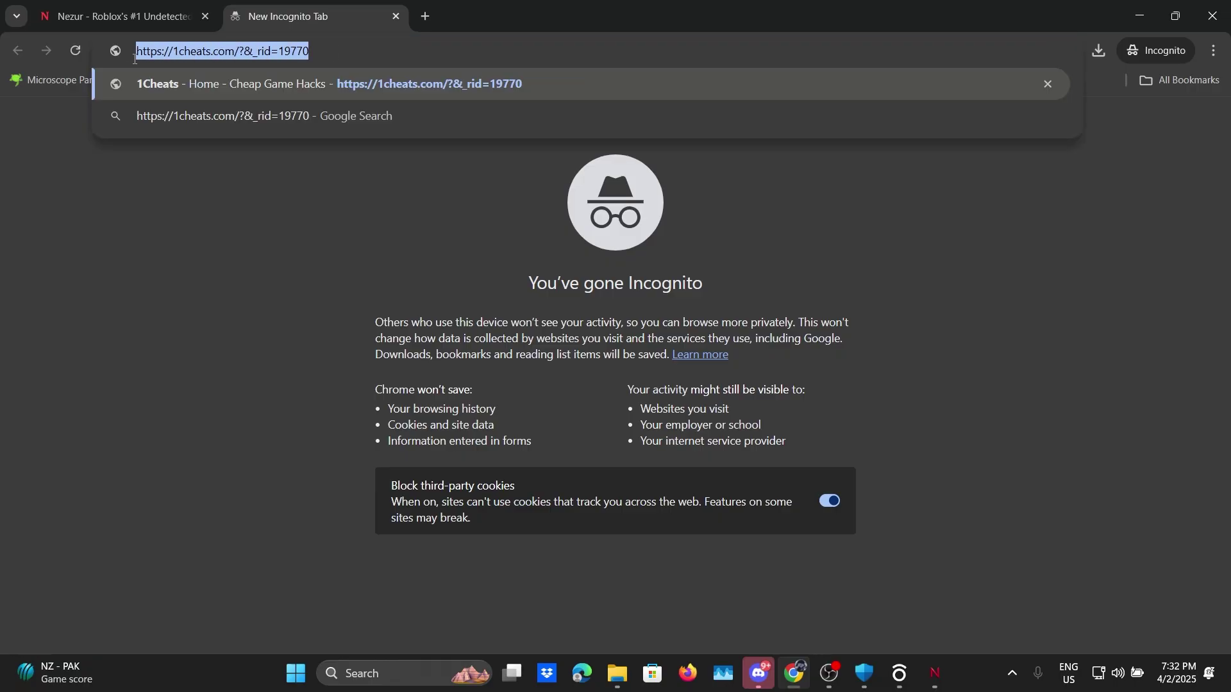
double_click(362, 54)
click(363, 55)
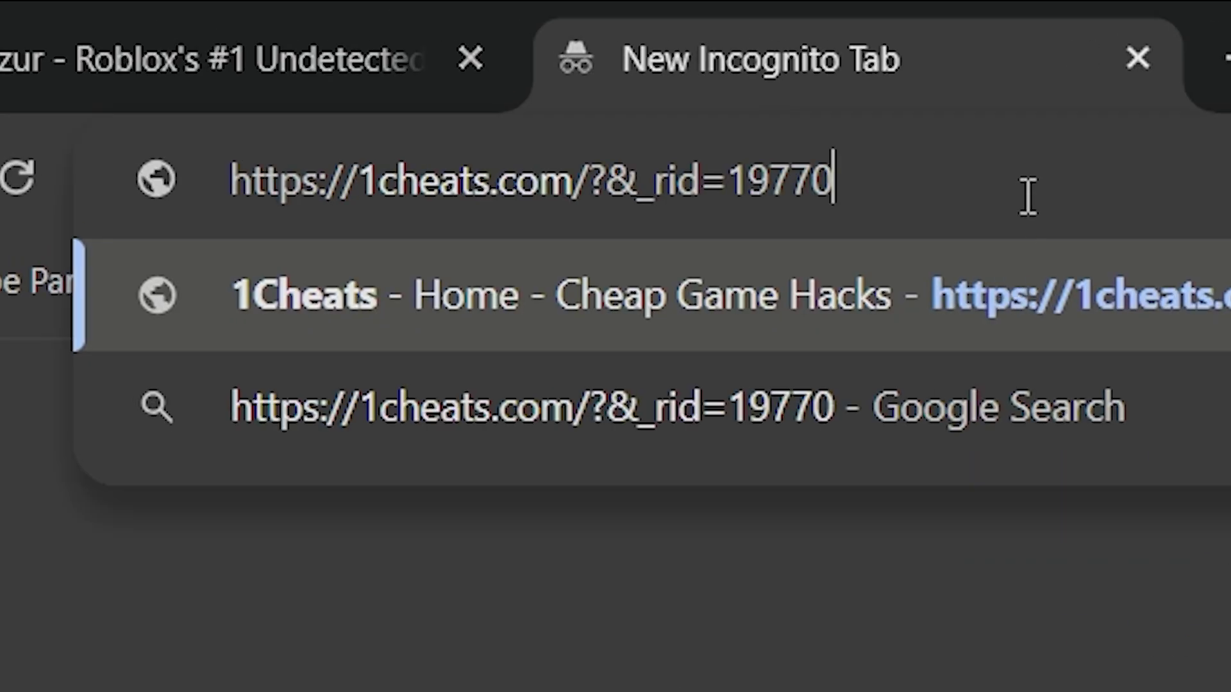
key(Return)
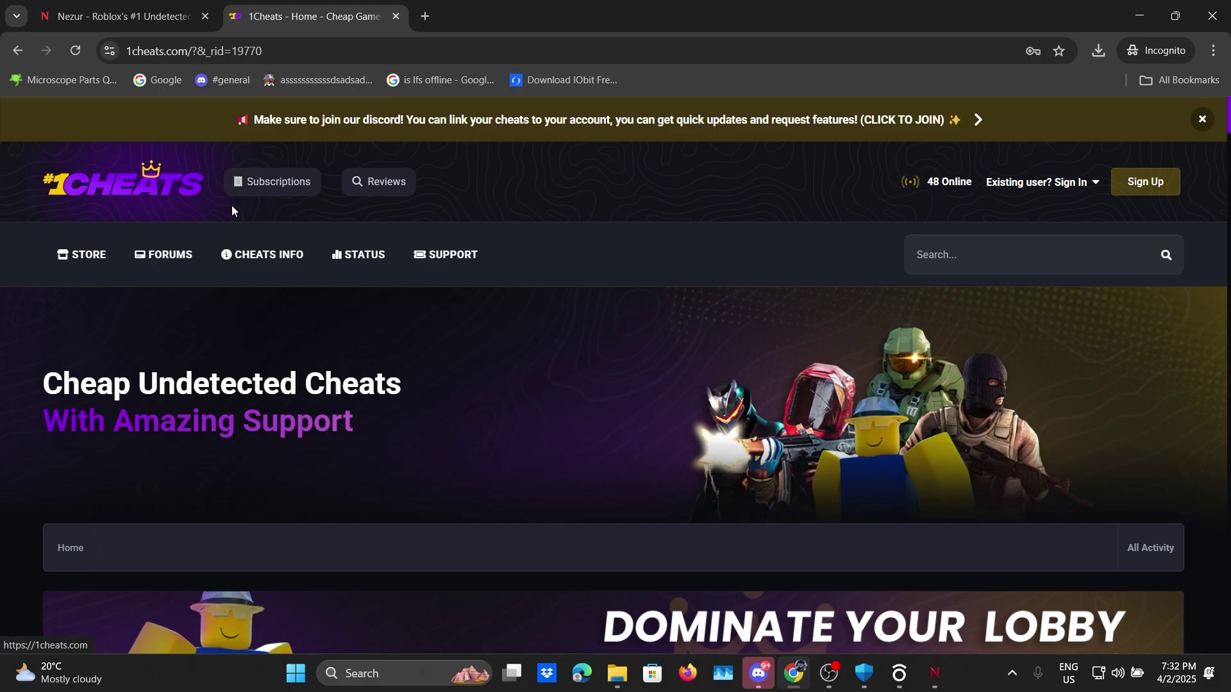
scroll(644, 361, down, 20)
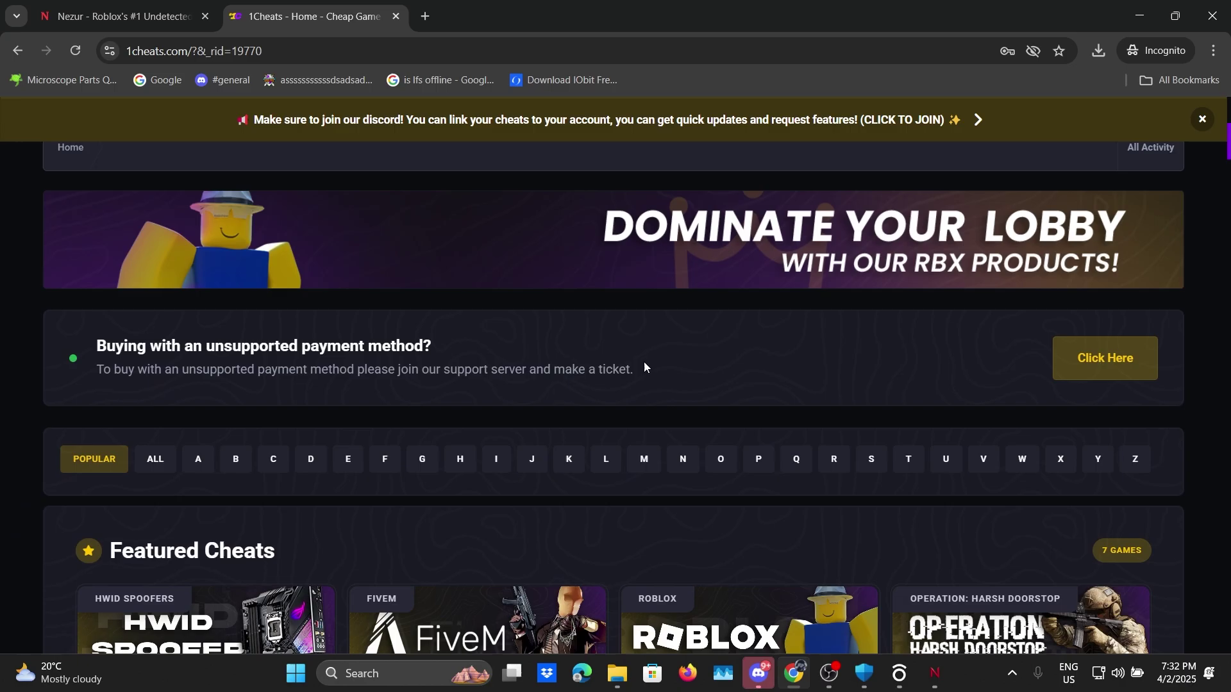
scroll(641, 363, up, 20)
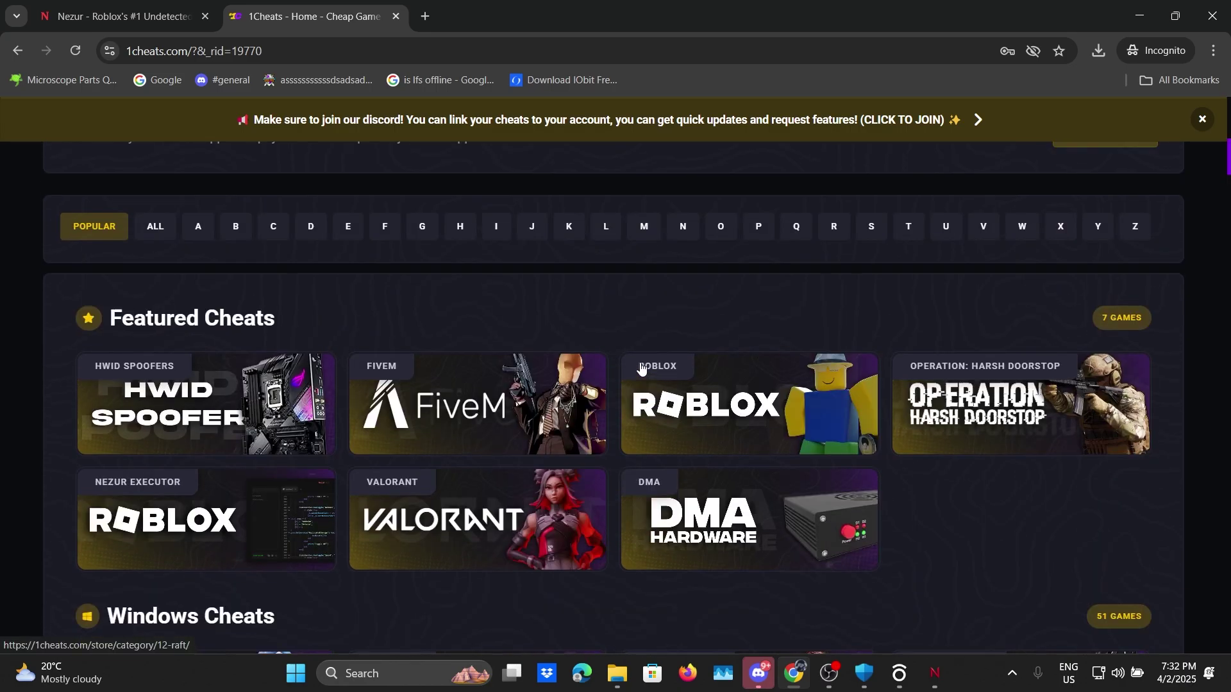
scroll(641, 365, down, 5)
scroll(637, 364, up, 5)
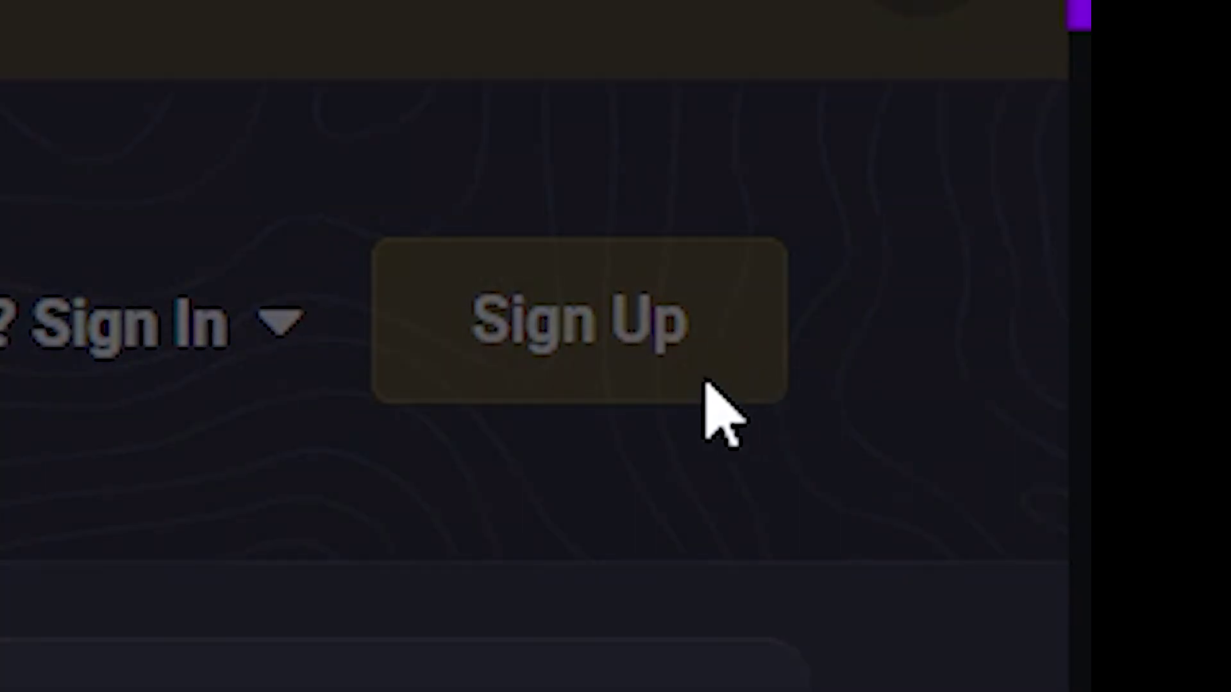
Dismiss the Sign Up form and search the store for 'nezur'.
click(1162, 190)
key(Escape)
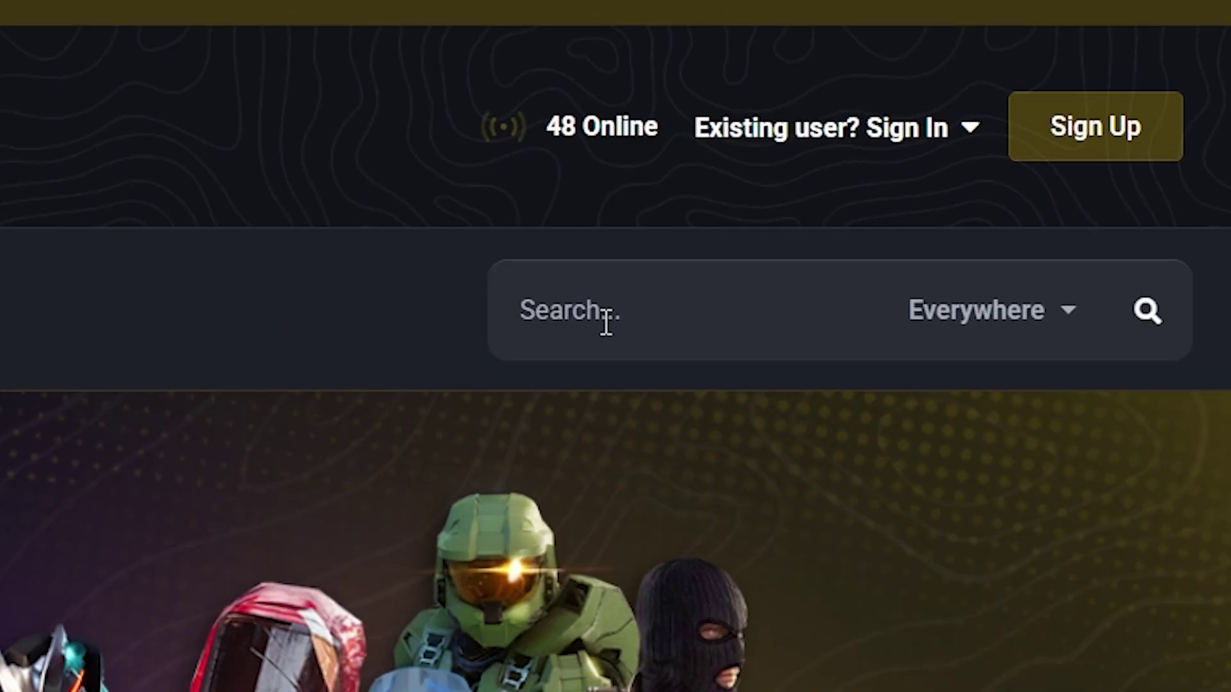
text(neu)
key(BackSpace)
key(BackSpace)
key(BackSpace)
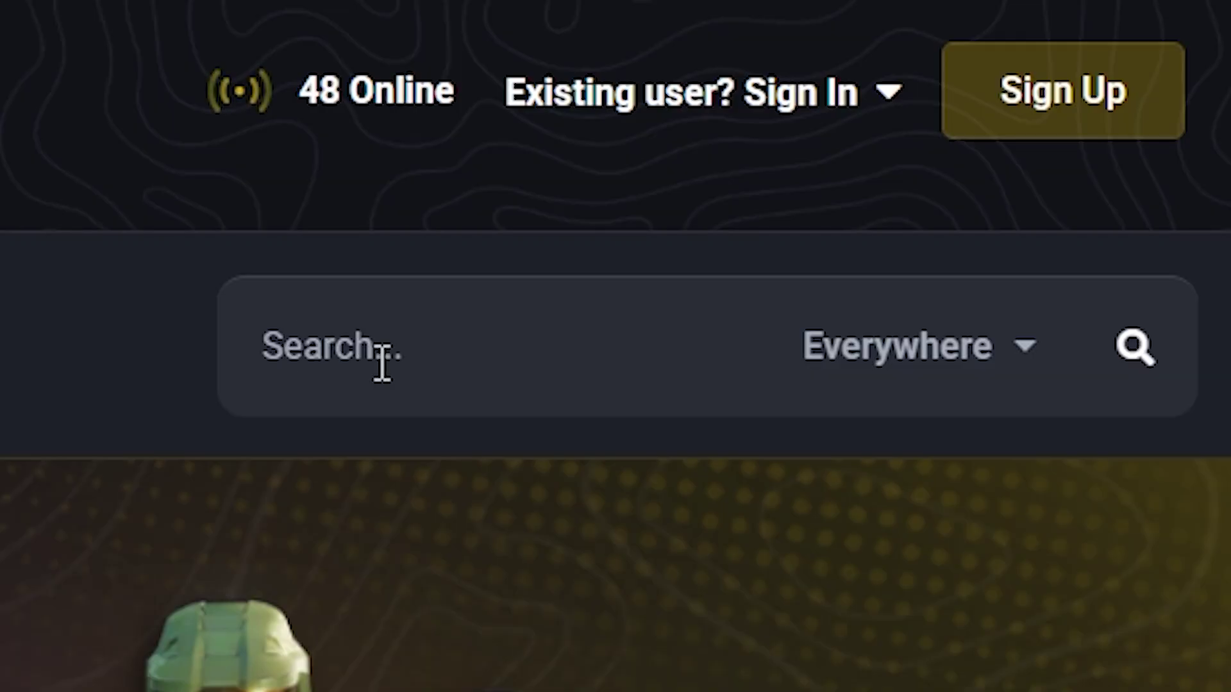
text(nezur)
key(Return)
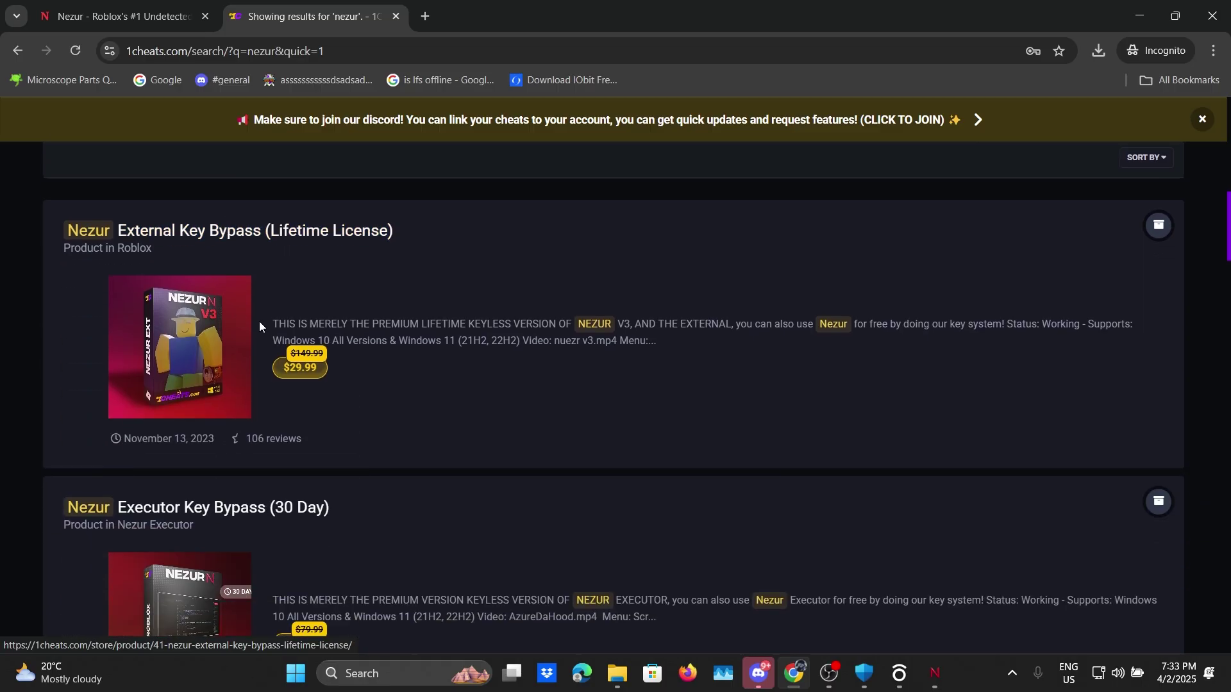
Open the Nezur Executor Key Bypass (Lifetime) product from the search results.
scroll(256, 388, up, 1)
scroll(270, 387, down, 6)
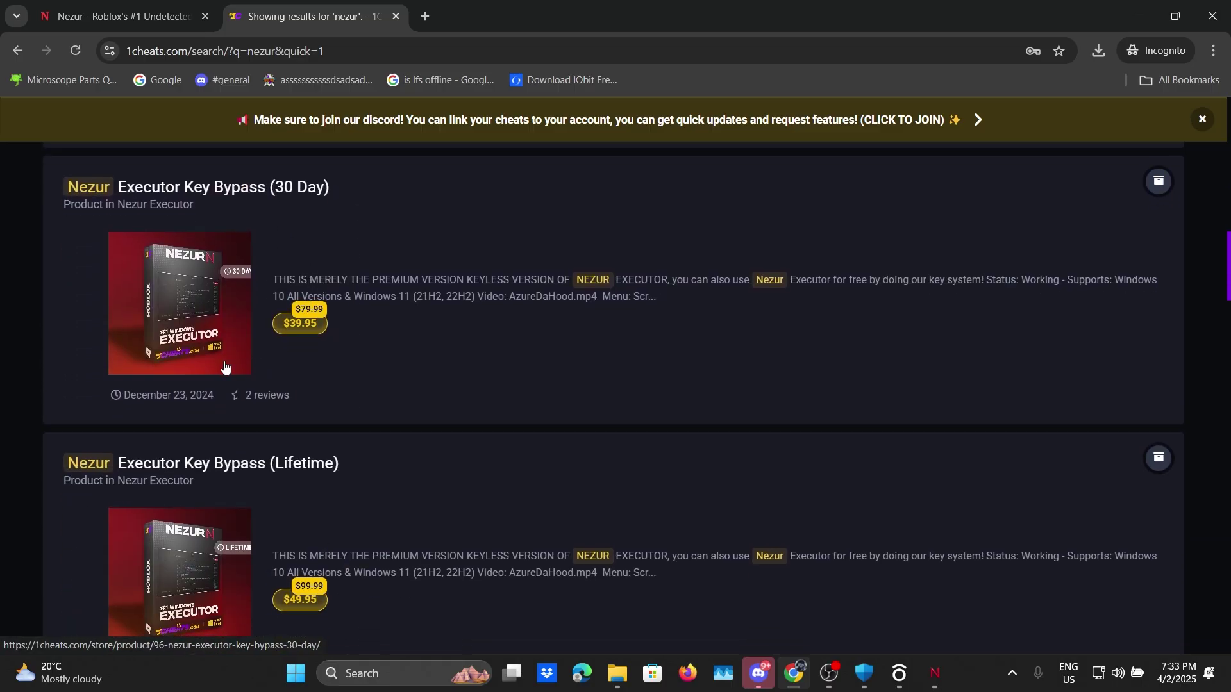
scroll(264, 428, down, 3)
scroll(284, 421, up, 8)
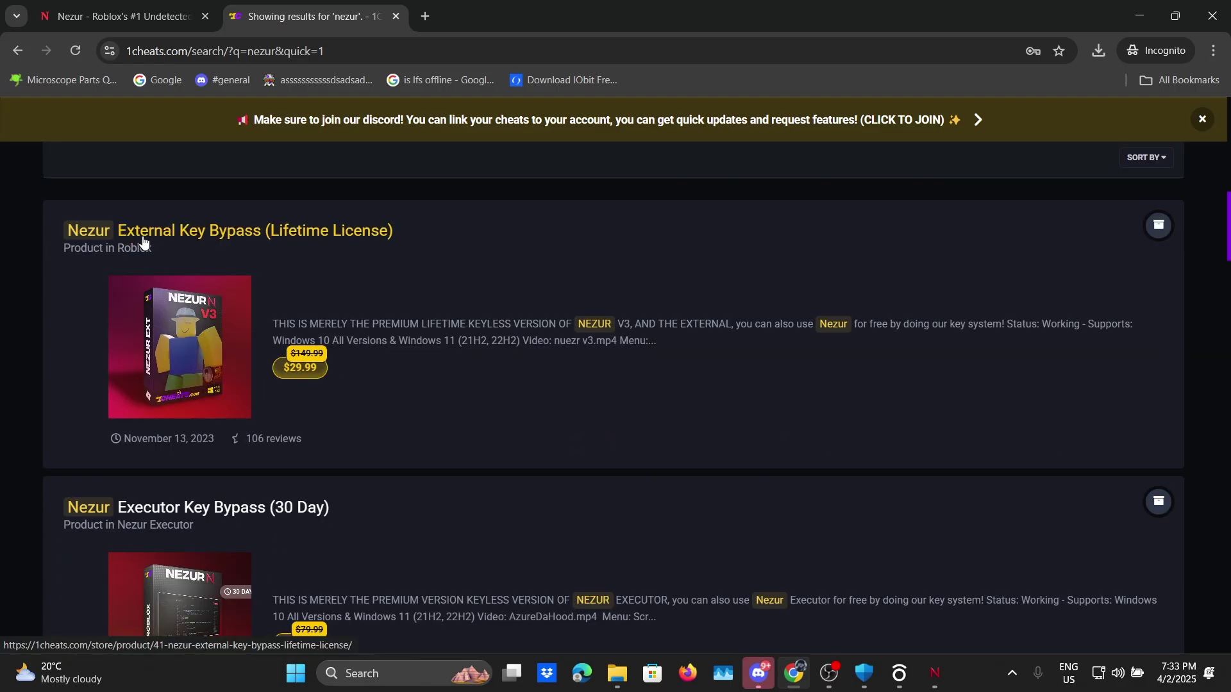
scroll(194, 383, down, 9)
scroll(192, 401, up, 3)
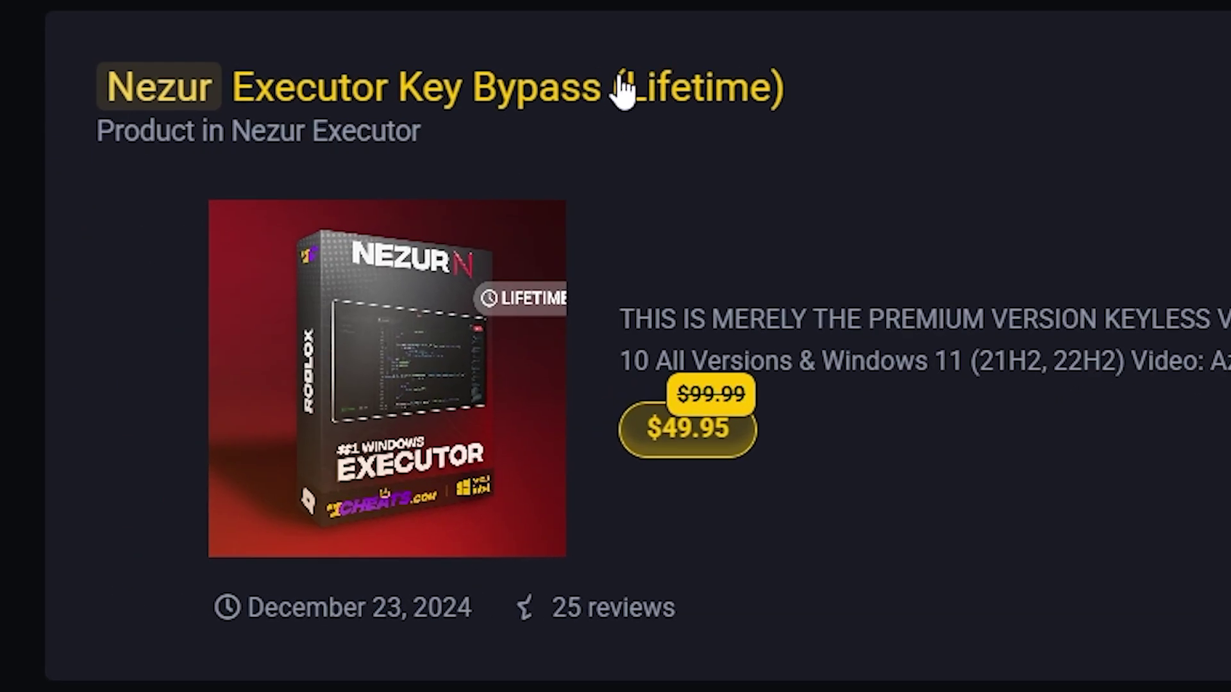
click(622, 93)
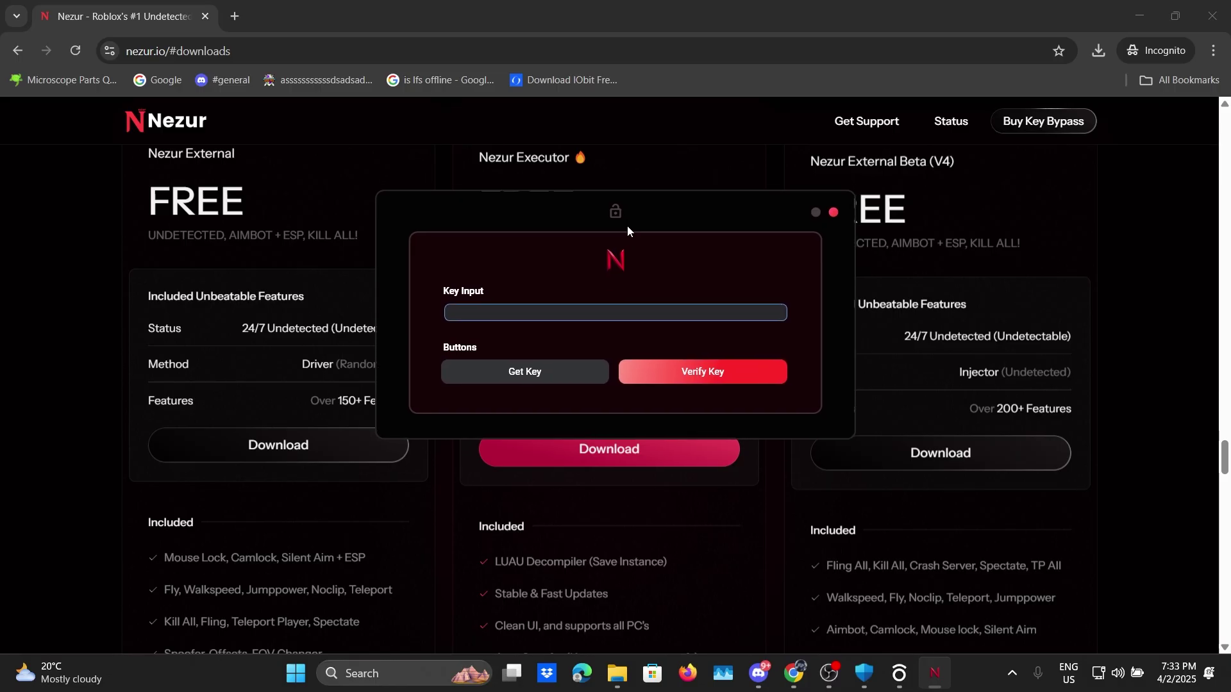
drag(628, 227, 629, 227)
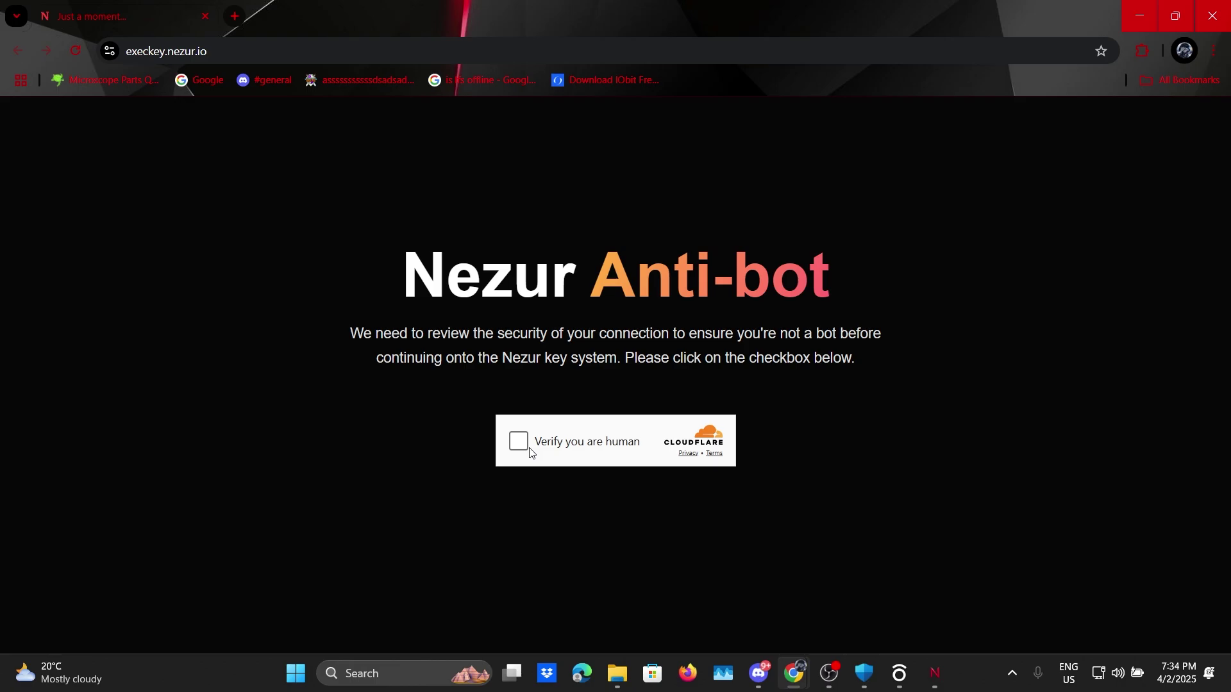
Pass the human verification and complete the first checkpoint's download task.
click(521, 443)
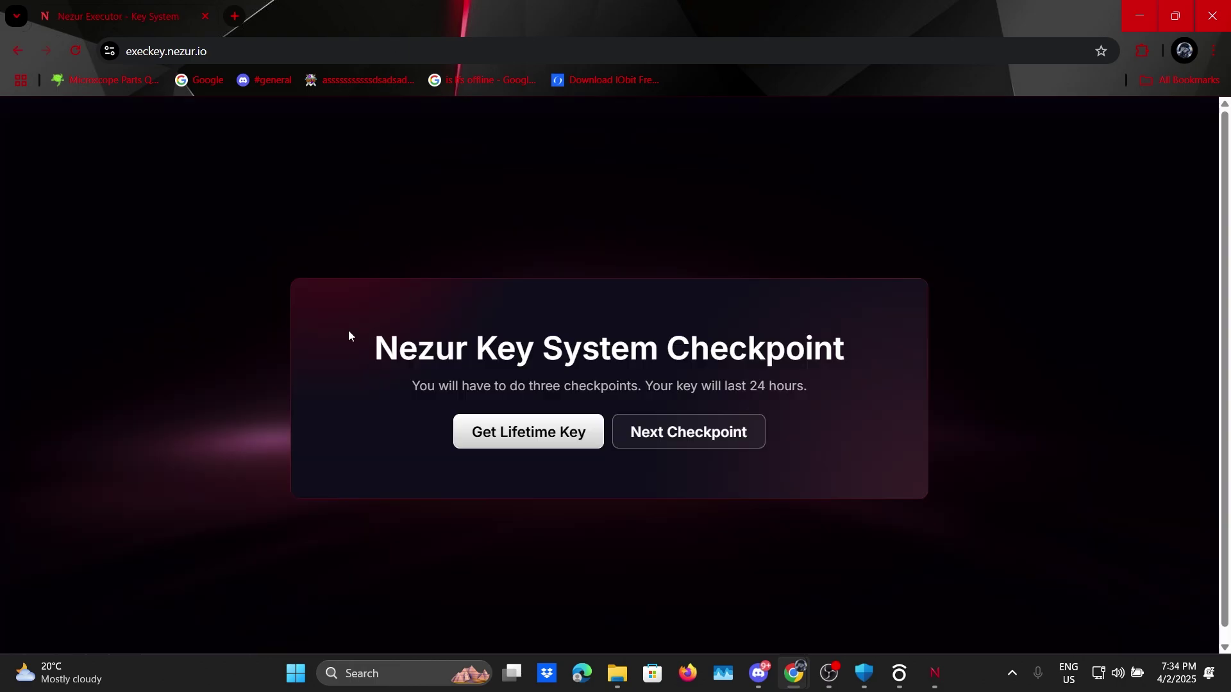
mouse_move(357, 351)
mouse_down()
mouse_move(857, 349)
mouse_move(487, 314)
mouse_move(360, 361)
mouse_up()
click(689, 431)
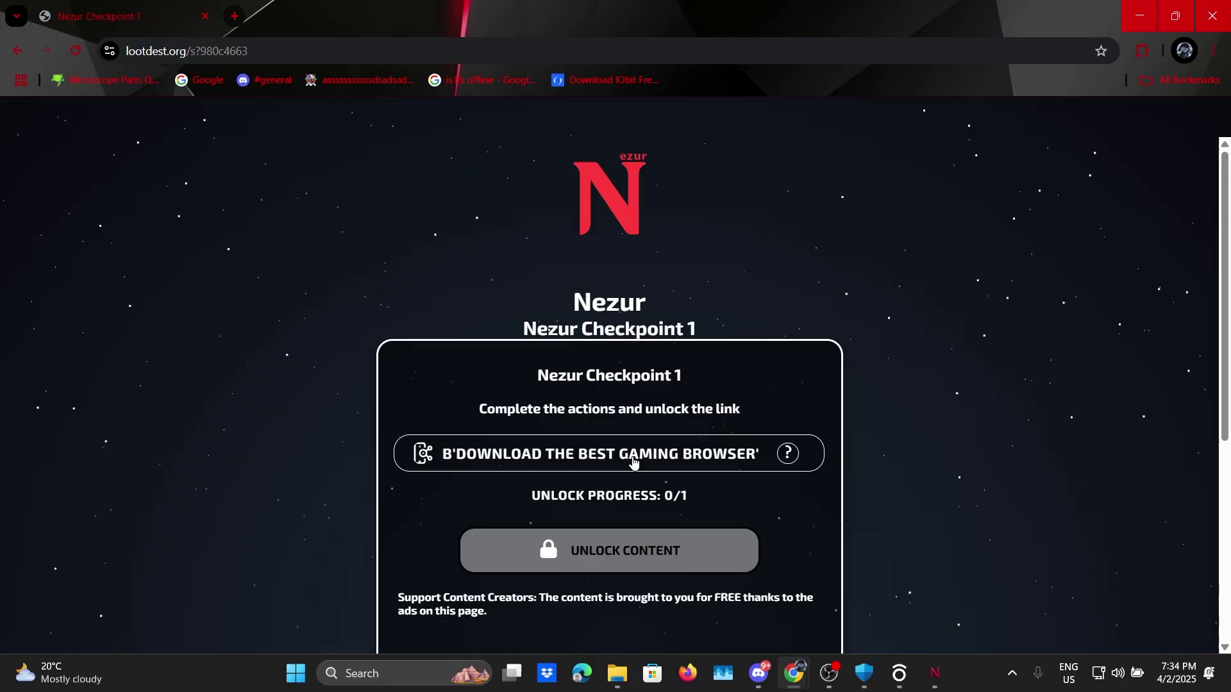
click(664, 462)
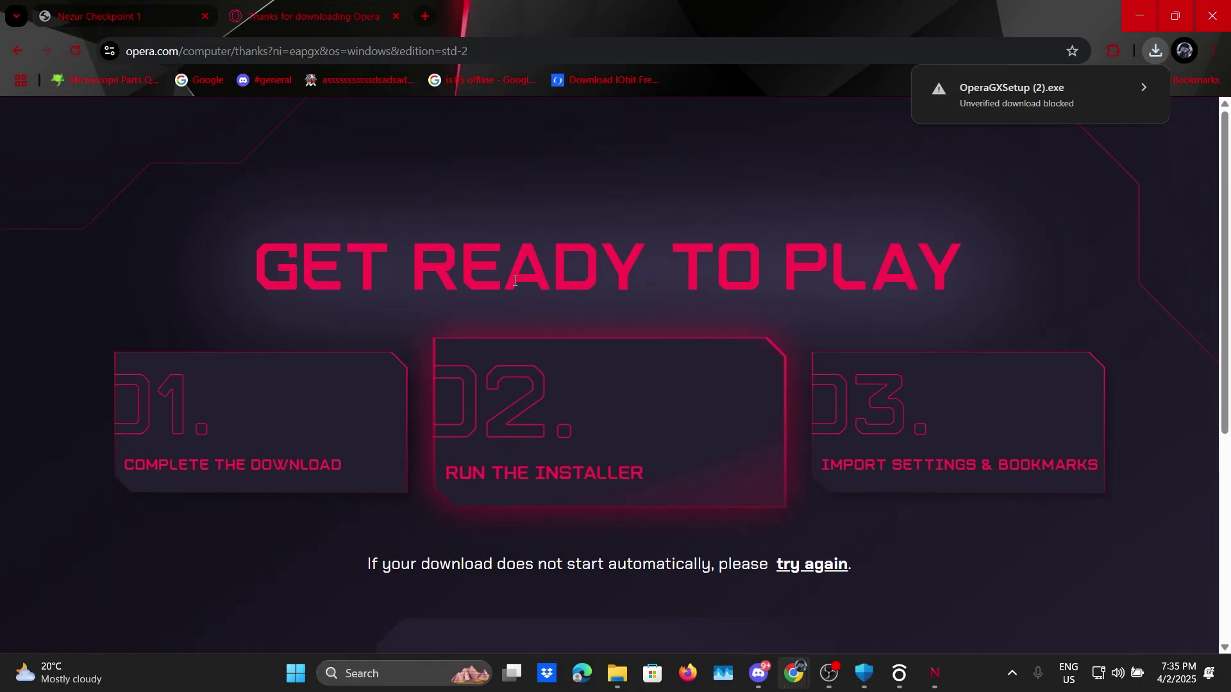
Return to the checkpoint, dismiss cookies, continue to the destination, and end Opera in Task Manager.
key(ctrl+shift+Tab)
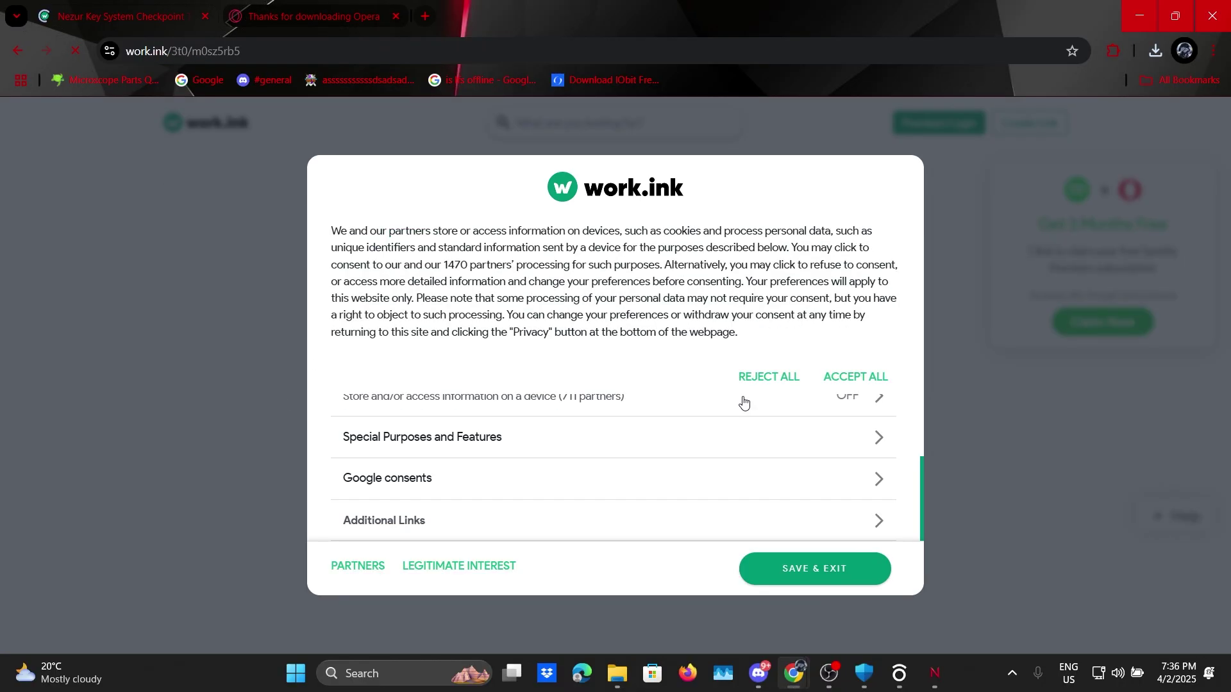
click(750, 375)
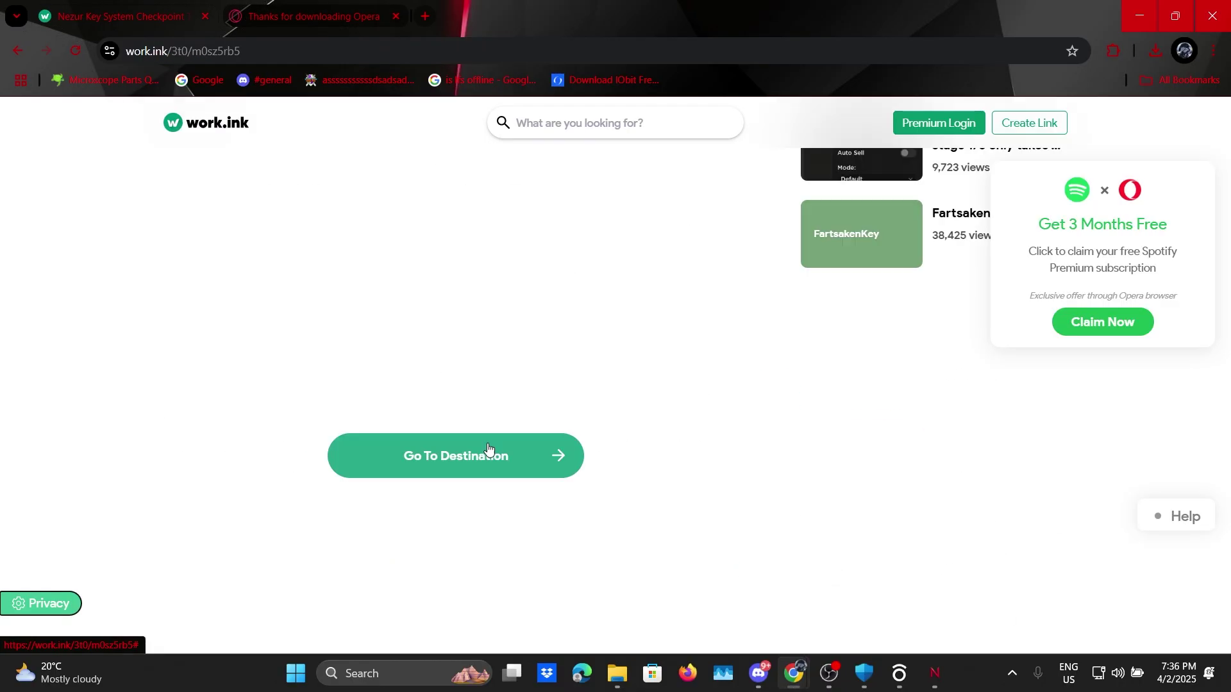
click(494, 453)
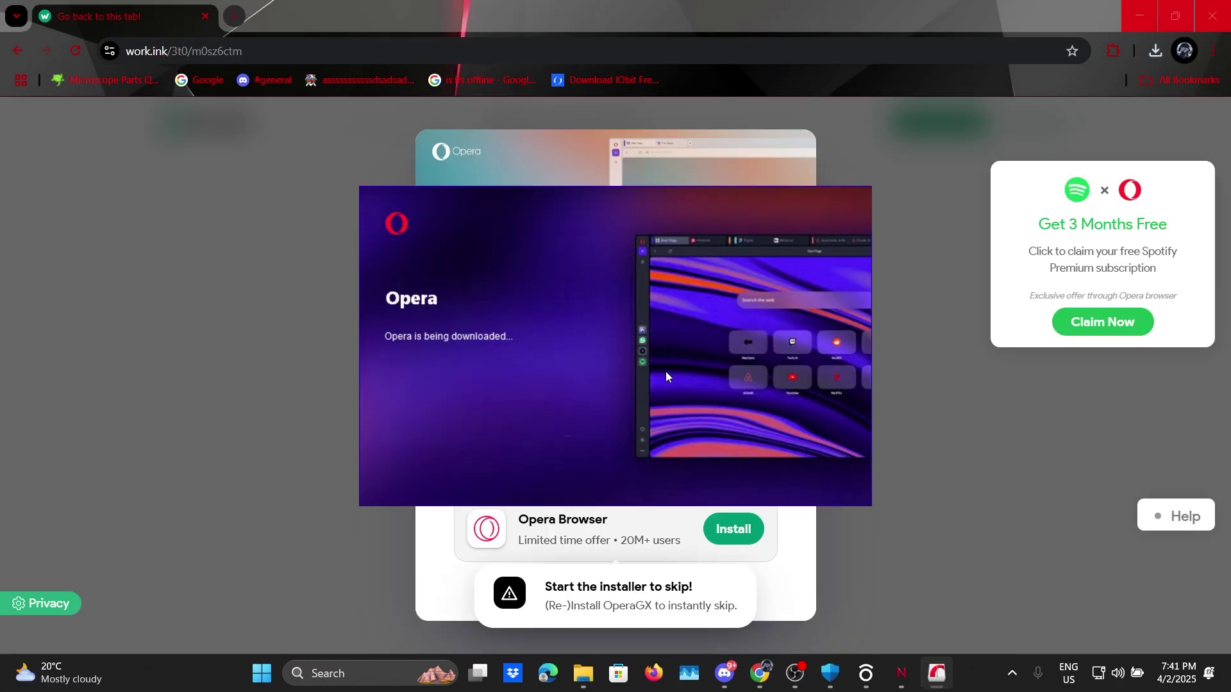
key(ctrl+shift+Escape)
scroll(322, 575, down, 15)
click(718, 407)
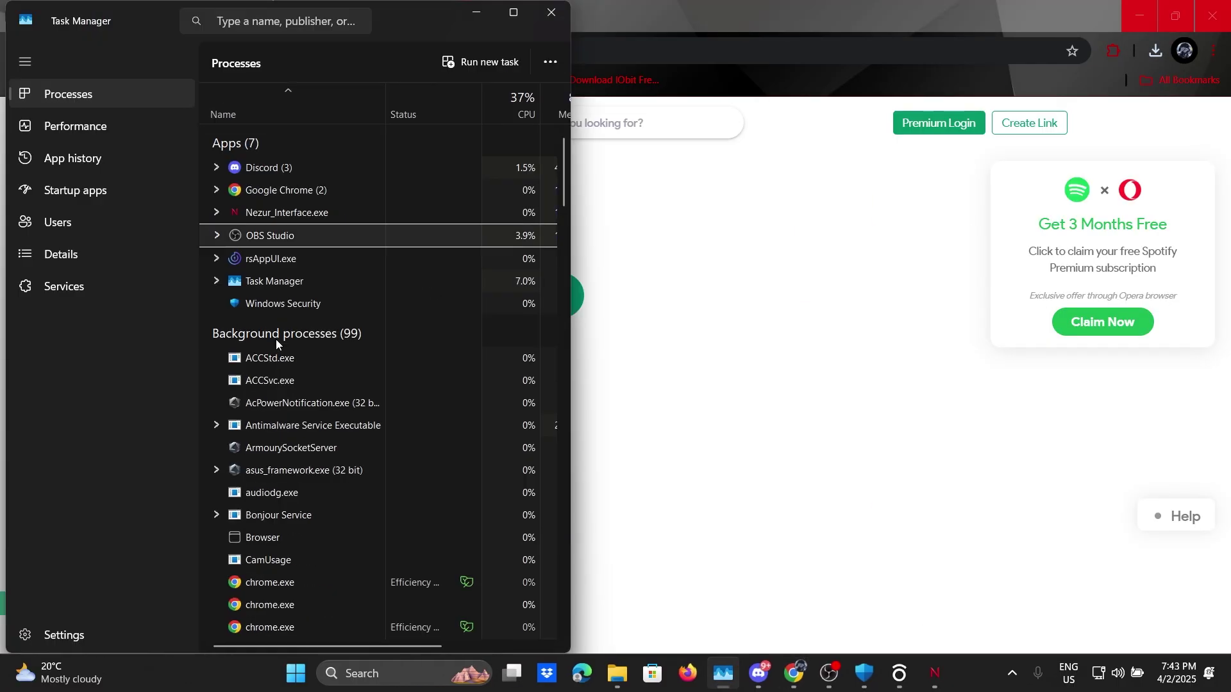
scroll(276, 339, down, 10)
right_click(318, 413)
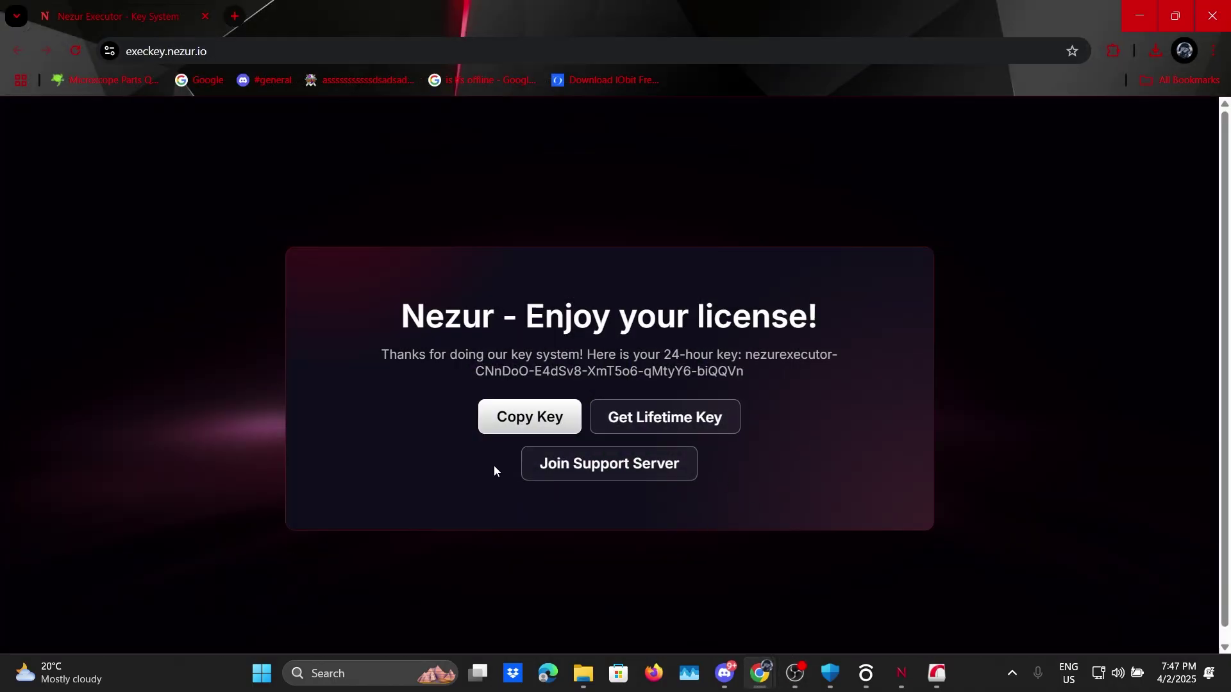
Copy the 24-hour key, verify it in Nezur's Key Input, and close the unlocked script panel.
click(556, 418)
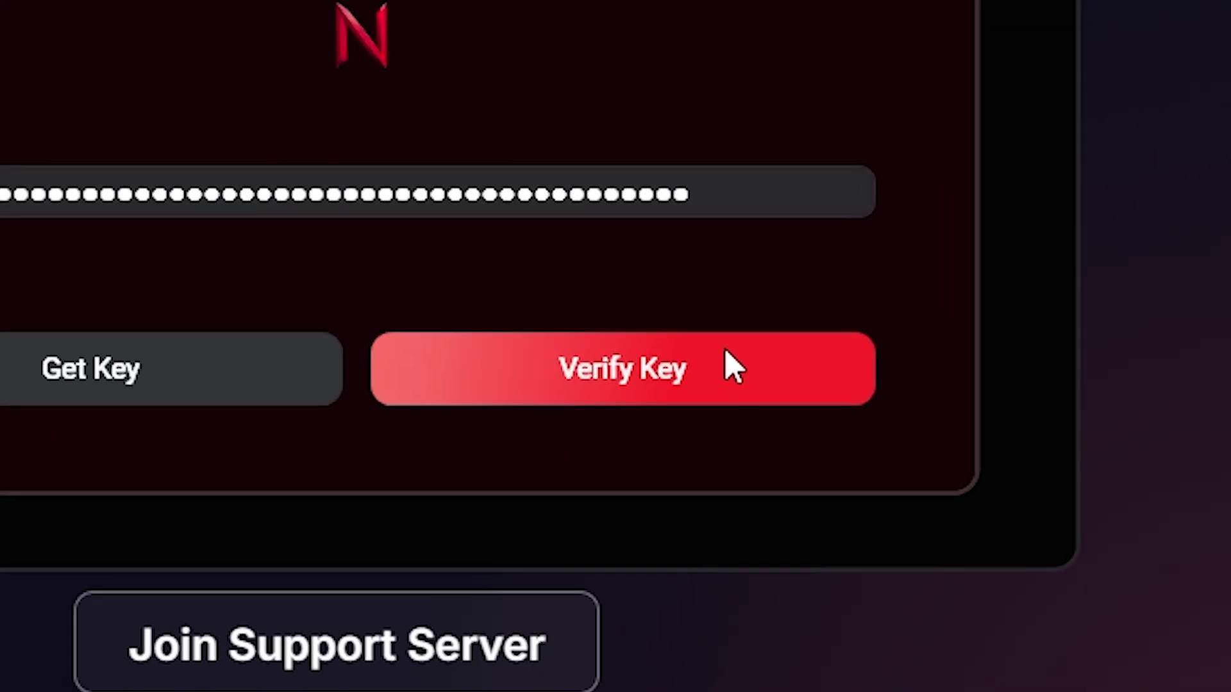
click(738, 370)
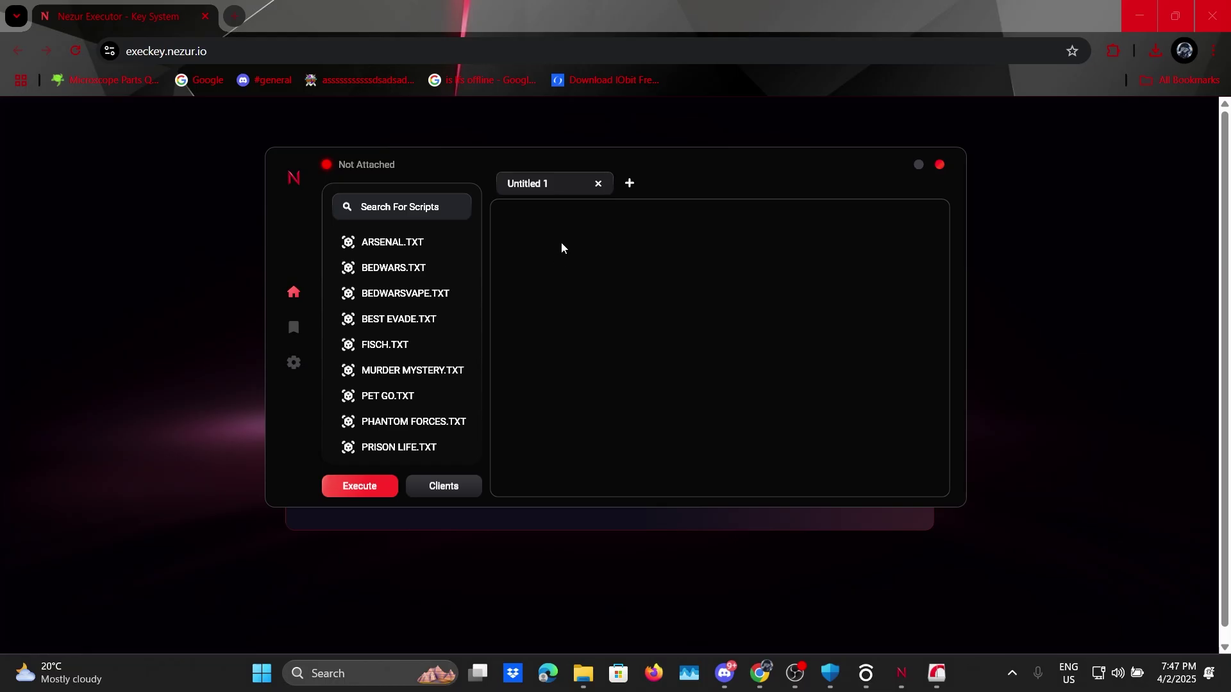
mouse_move(583, 163)
mouse_down()
mouse_move(701, 201)
mouse_move(654, 206)
mouse_move(589, 160)
mouse_up()
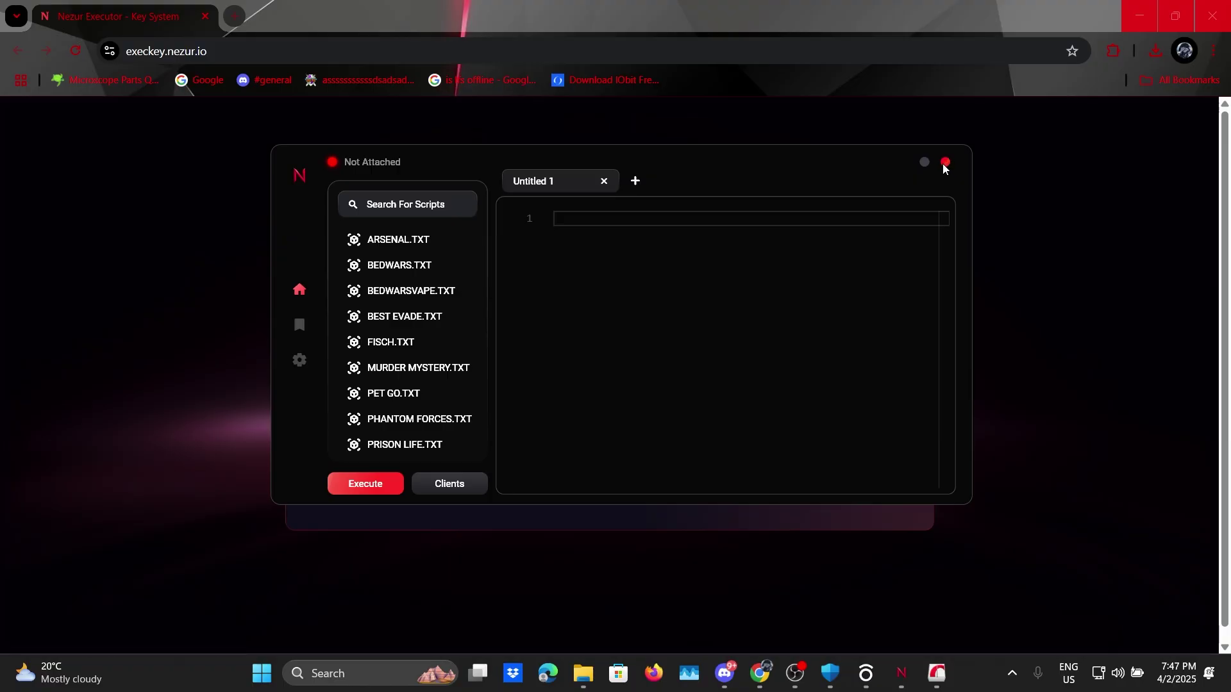
click(945, 164)
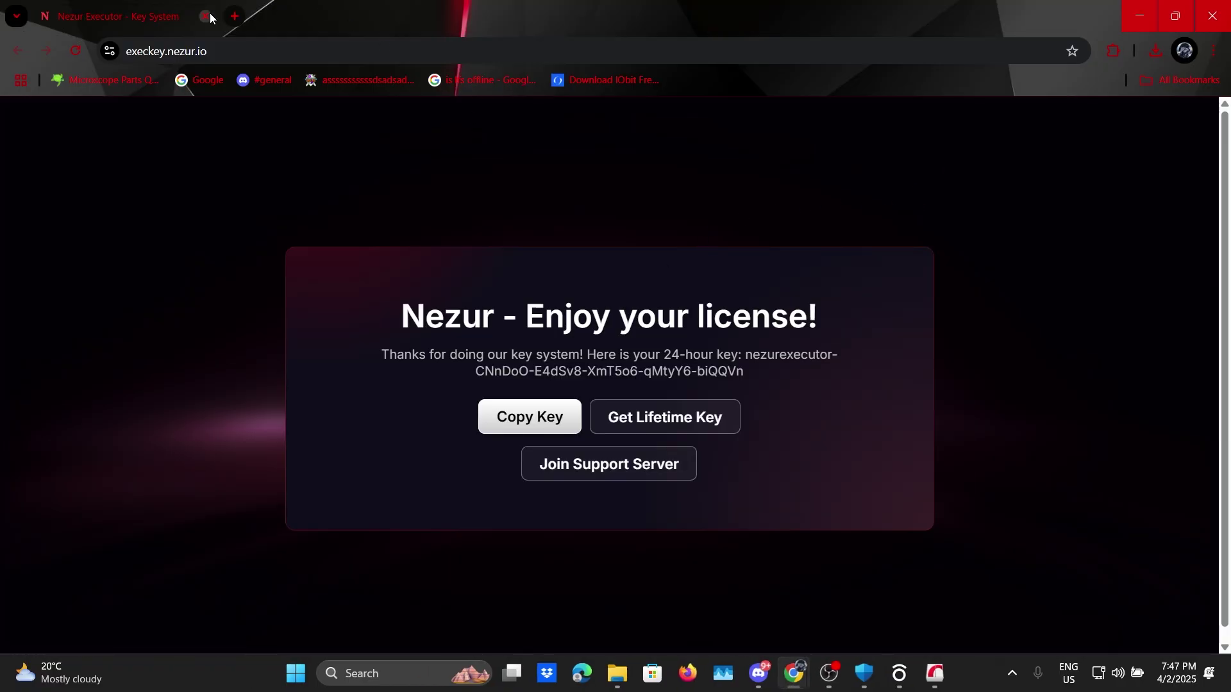
Go to roblox.com, launch Natural Disaster Survival, and join the round past the welcome screen.
click(233, 48)
text(r)
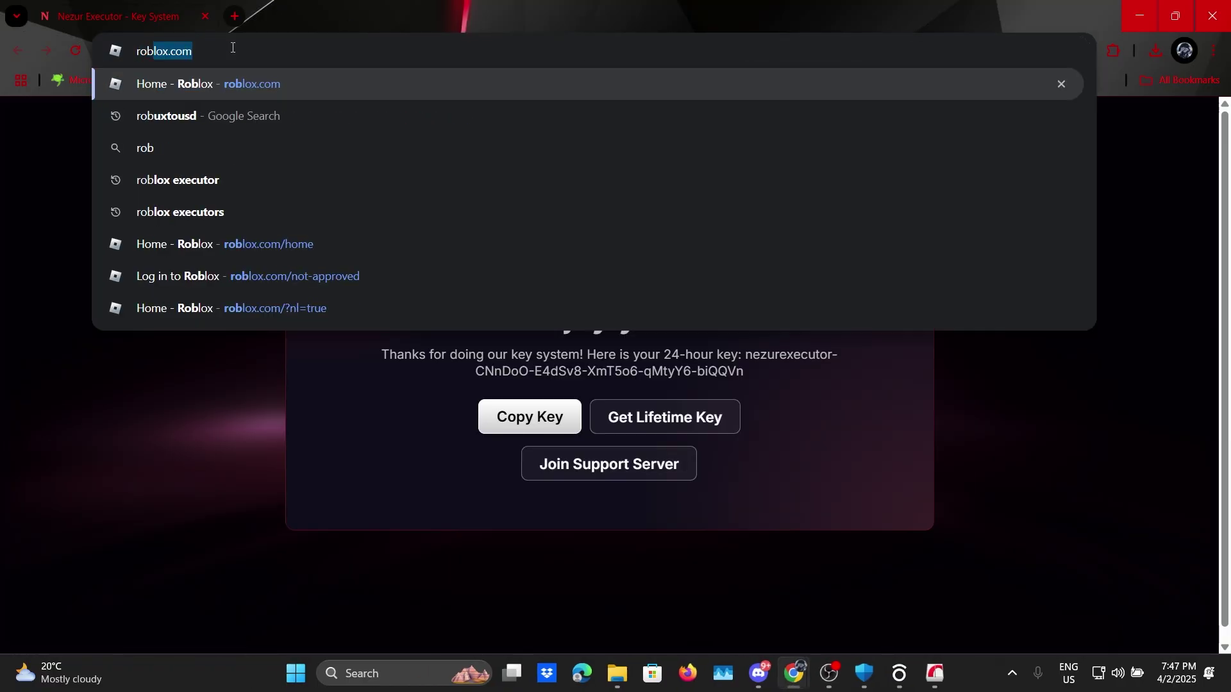
text(ob)
key(Return)
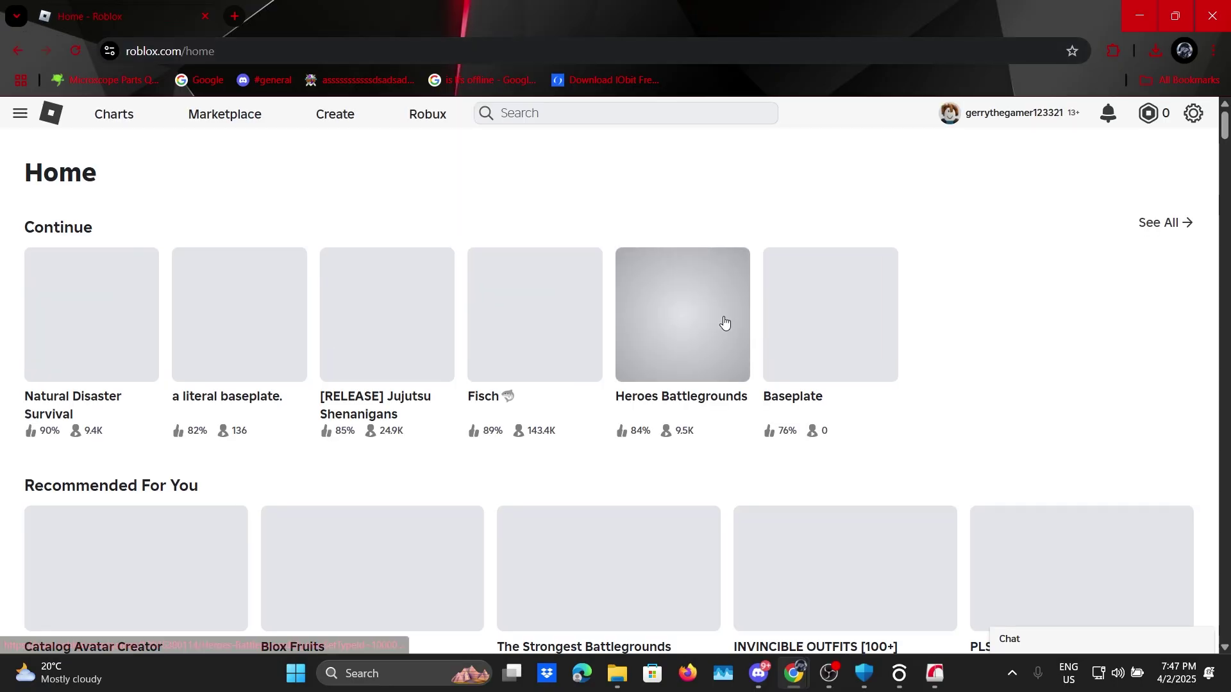
click(722, 320)
click(859, 363)
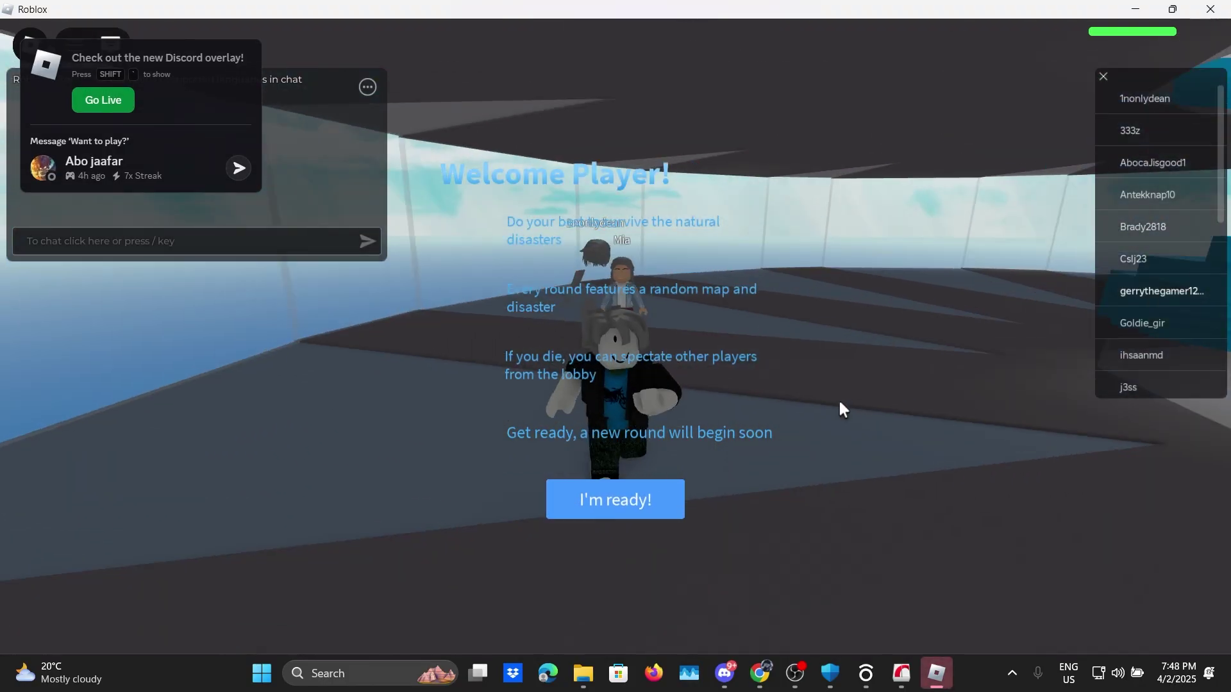
click(648, 490)
Walk the avatar briefly, then relaunch Nezur_Interface.exe from the Nezur_Executor (1) folder.
key(w)
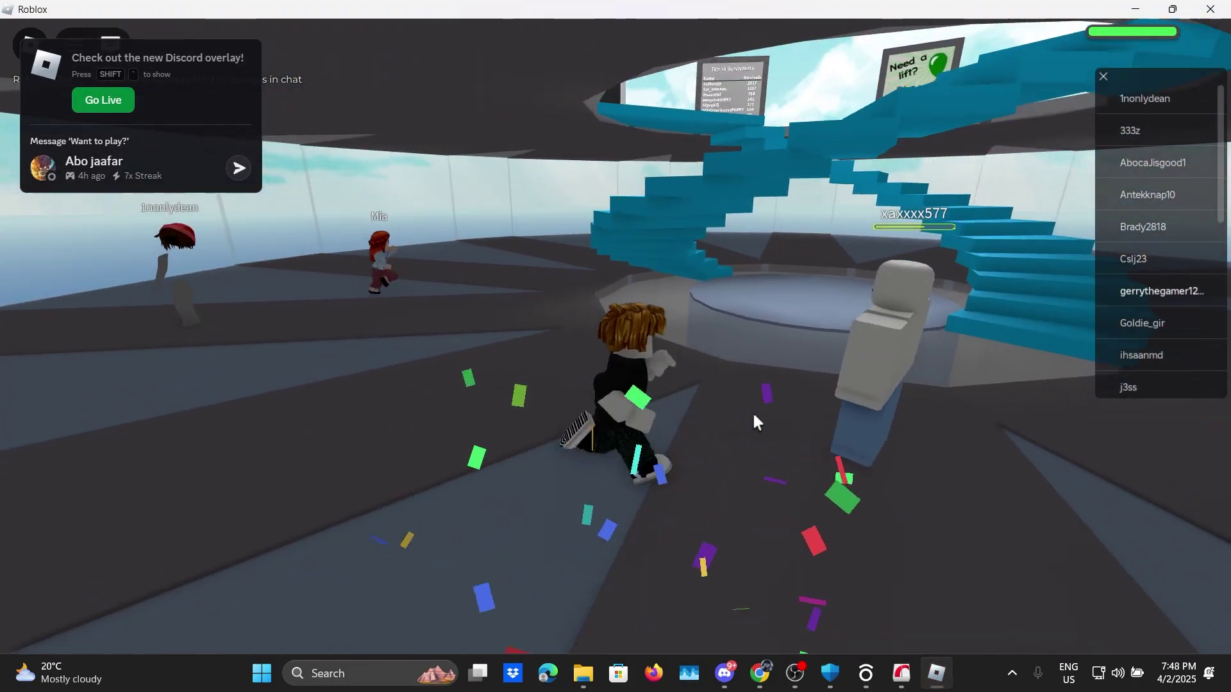
key(s)
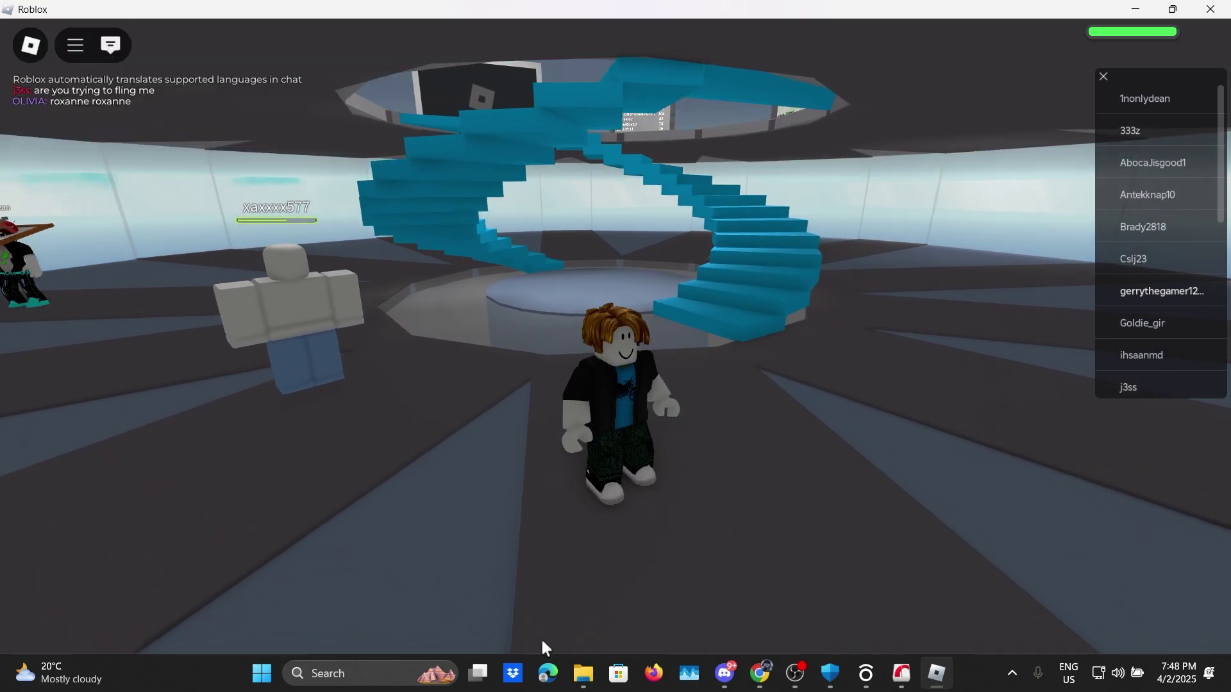
click(593, 679)
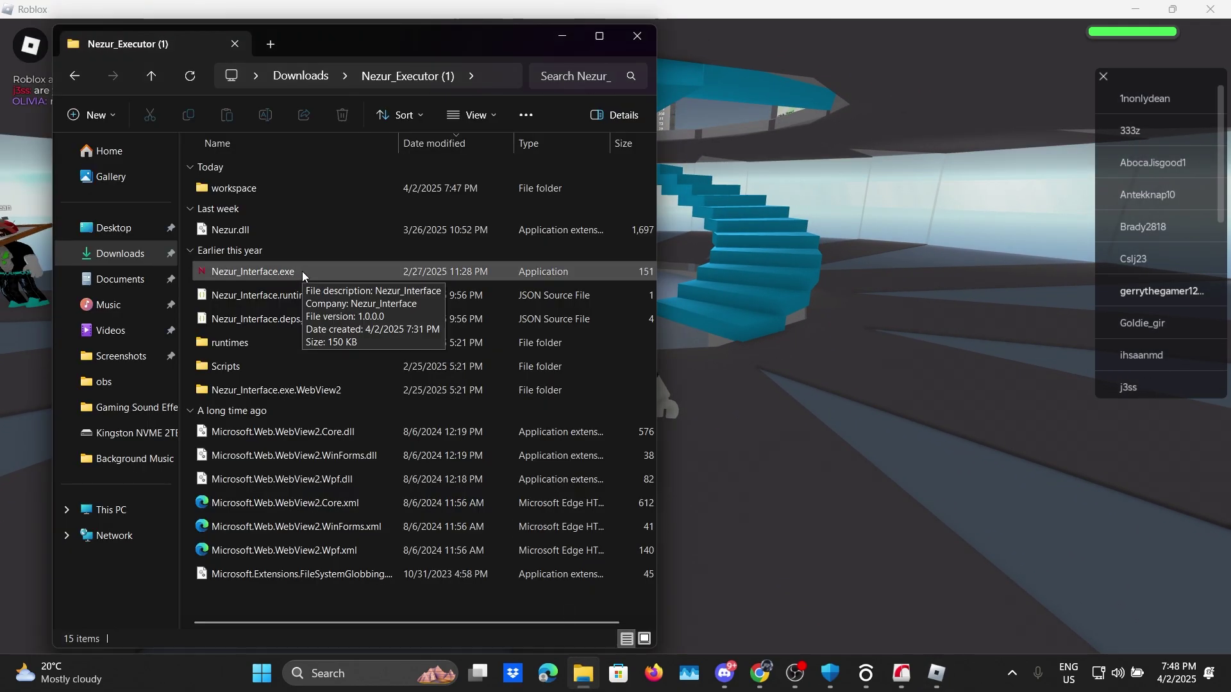
double_click(299, 271)
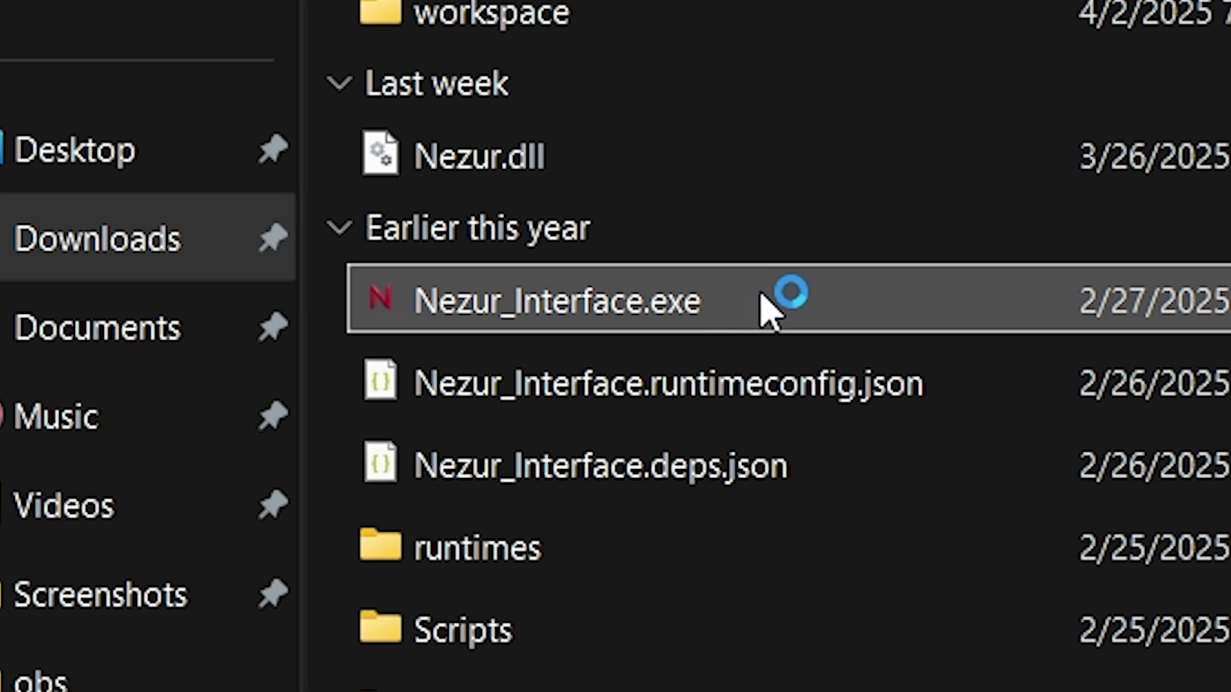
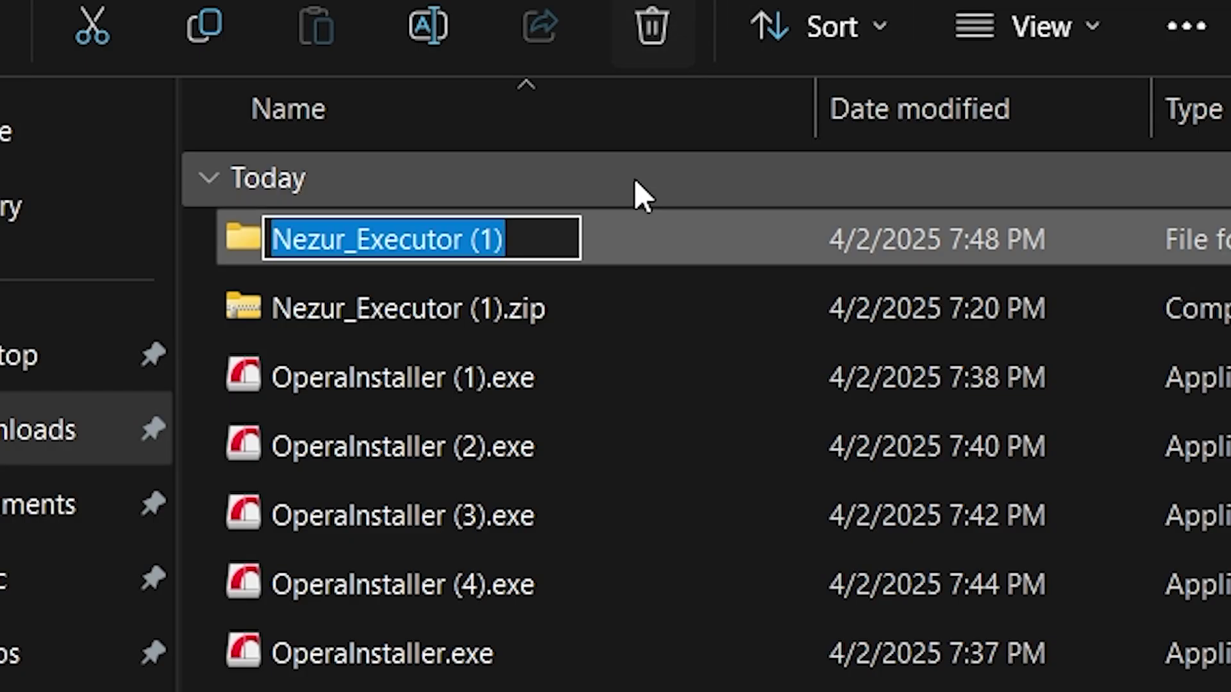
Delete the old Nezur_Executor (1) folder and extract Nezur_Executor (1).zip with WinRAR.
key(Return)
key(Delete)
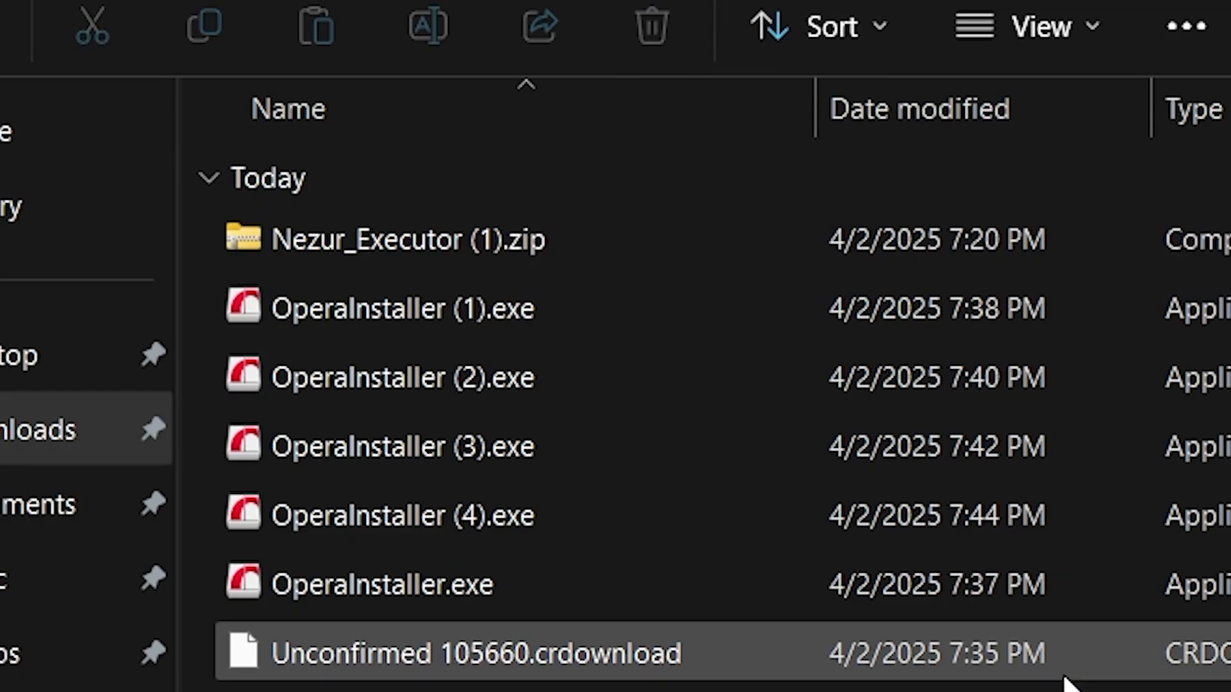
right_click(286, 191)
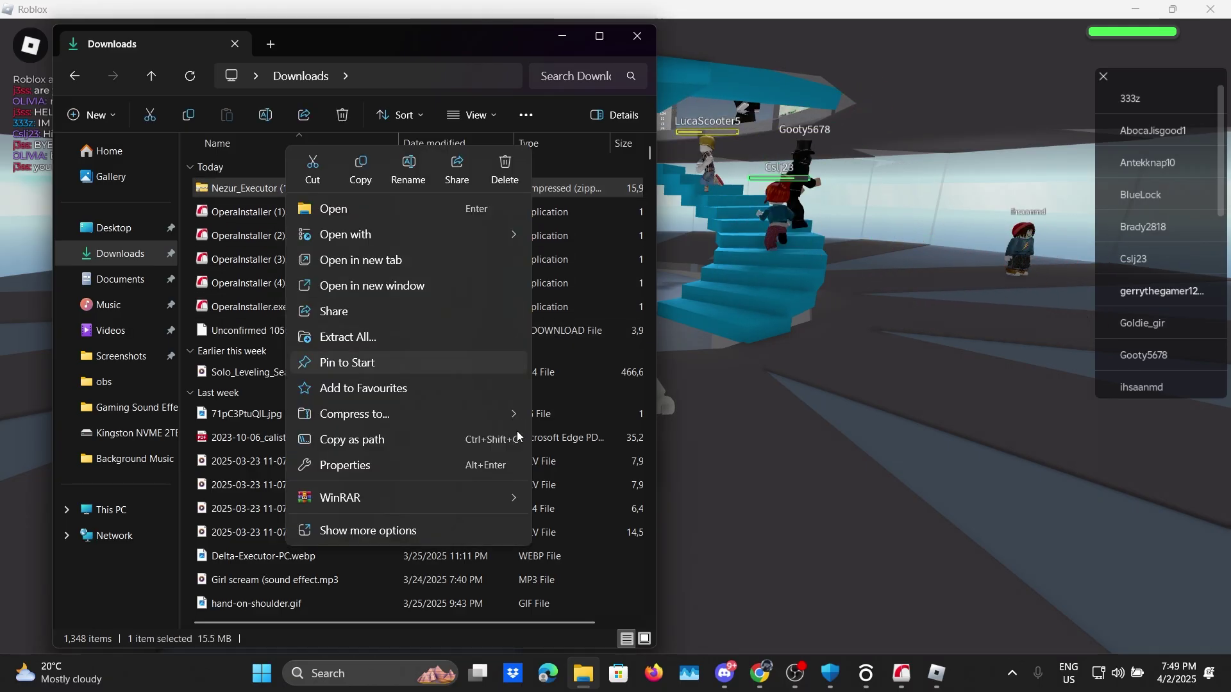
click(657, 510)
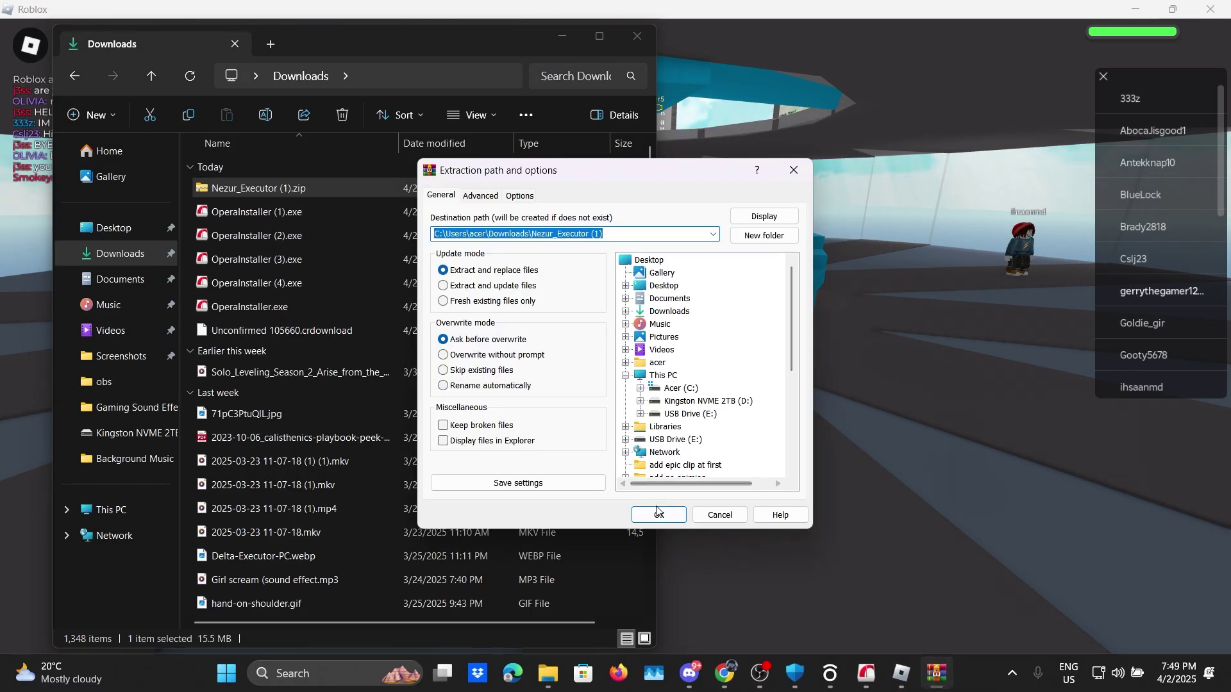
click(657, 516)
Launch Nezur_Interface.exe from the extracted Nezur_Executor (1) folder.
double_click(301, 188)
click(244, 254)
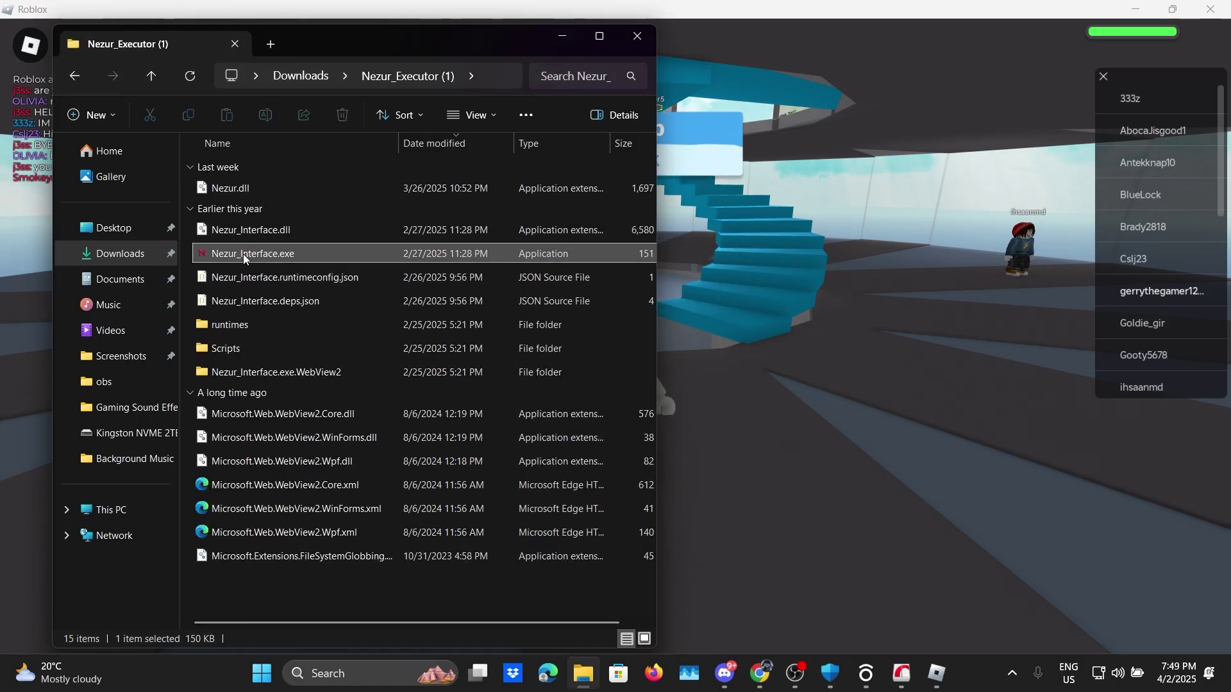
double_click(244, 254)
click(396, 17)
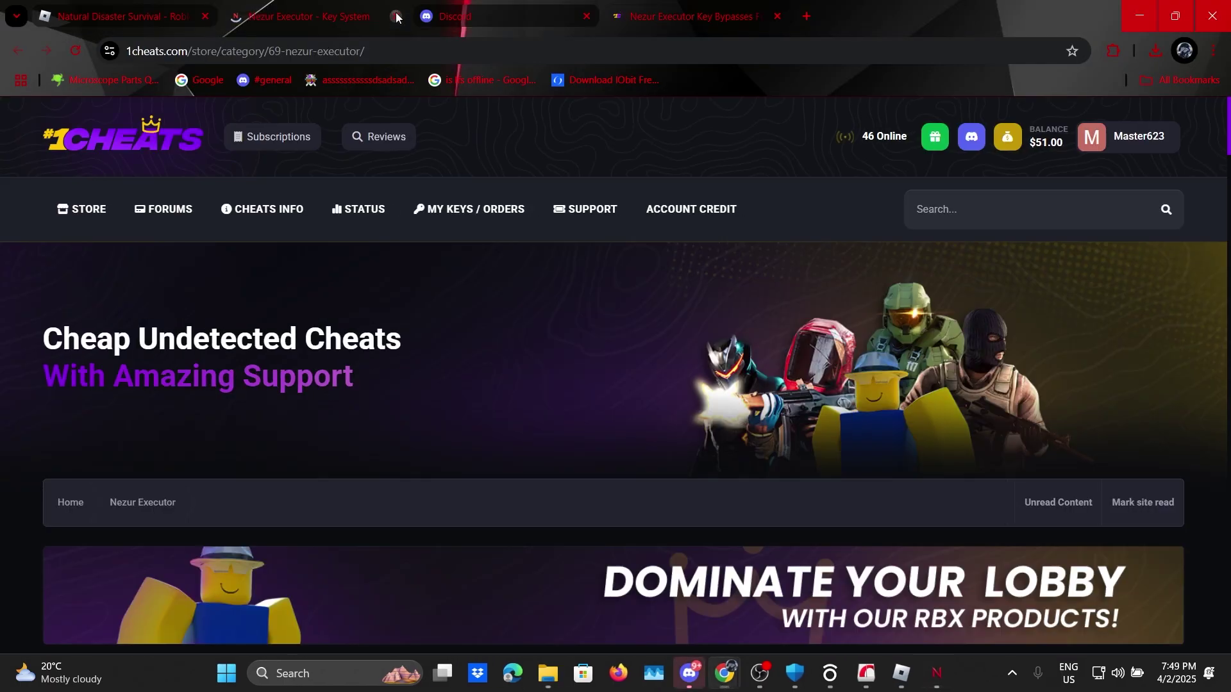
Paste the access key into Nezur's Key Input, verify it, and continue to the executor.
click(420, 16)
click(937, 673)
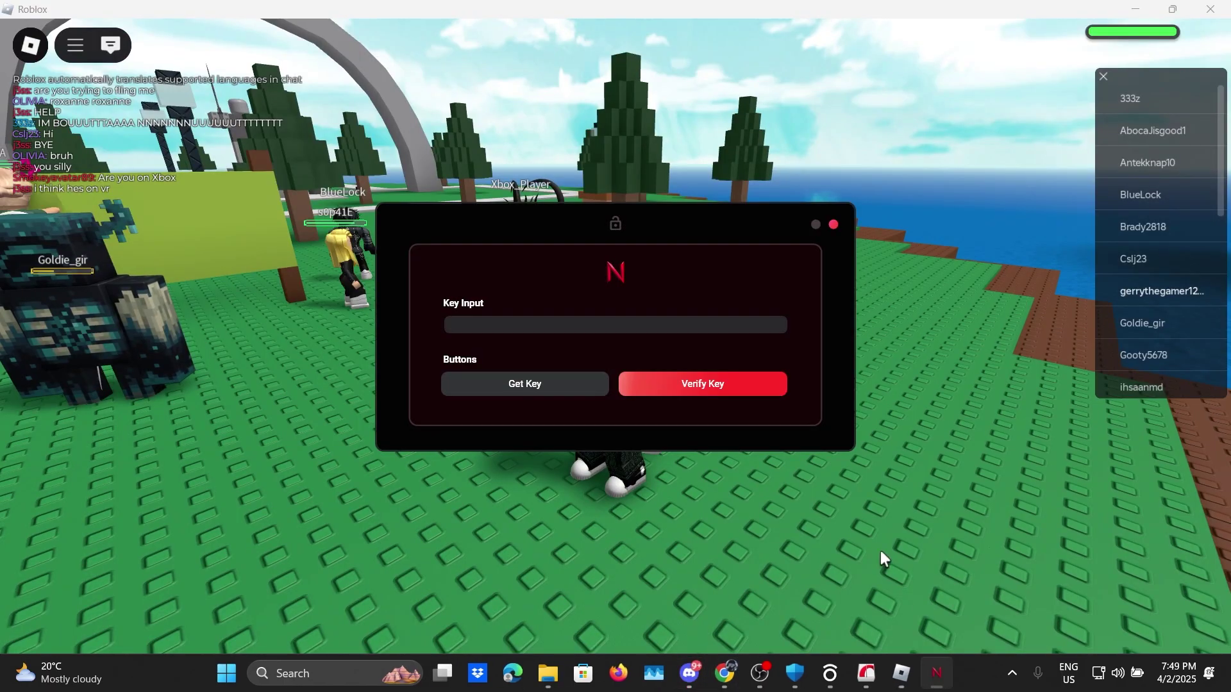
click(670, 319)
key(ctrl+v)
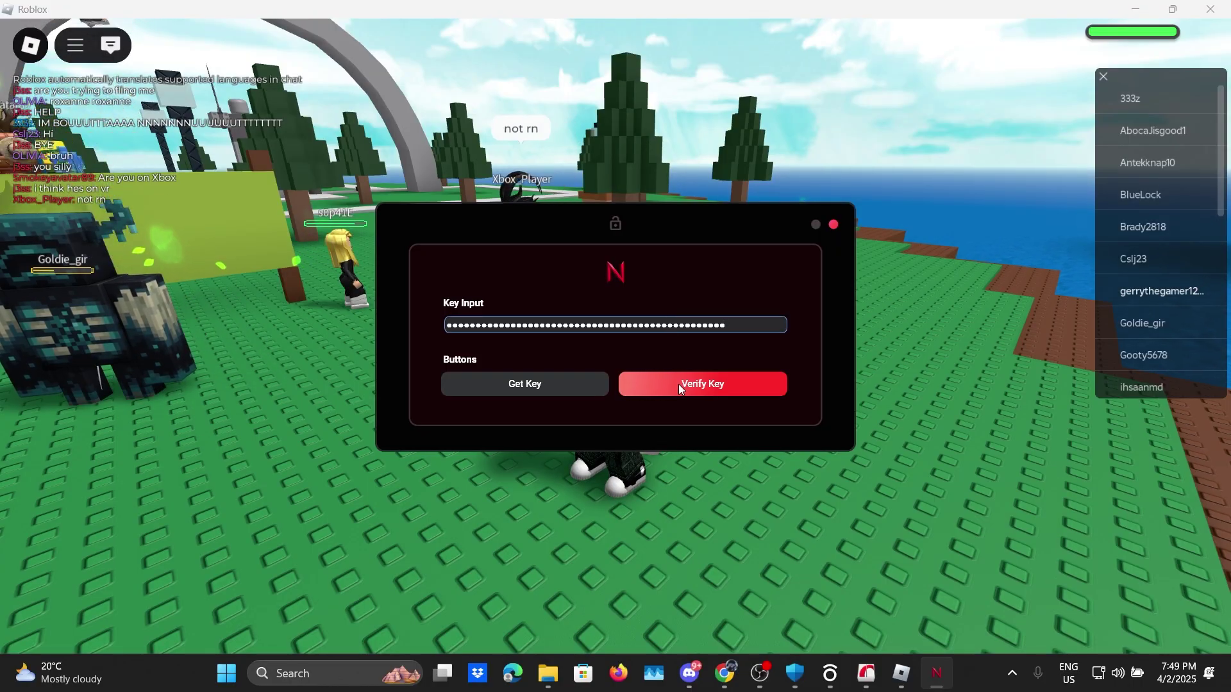
click(708, 392)
click(621, 356)
Run the Infinite Yield admin script from Nezur's Quick Commands page.
drag(829, 238, 832, 429)
click(588, 282)
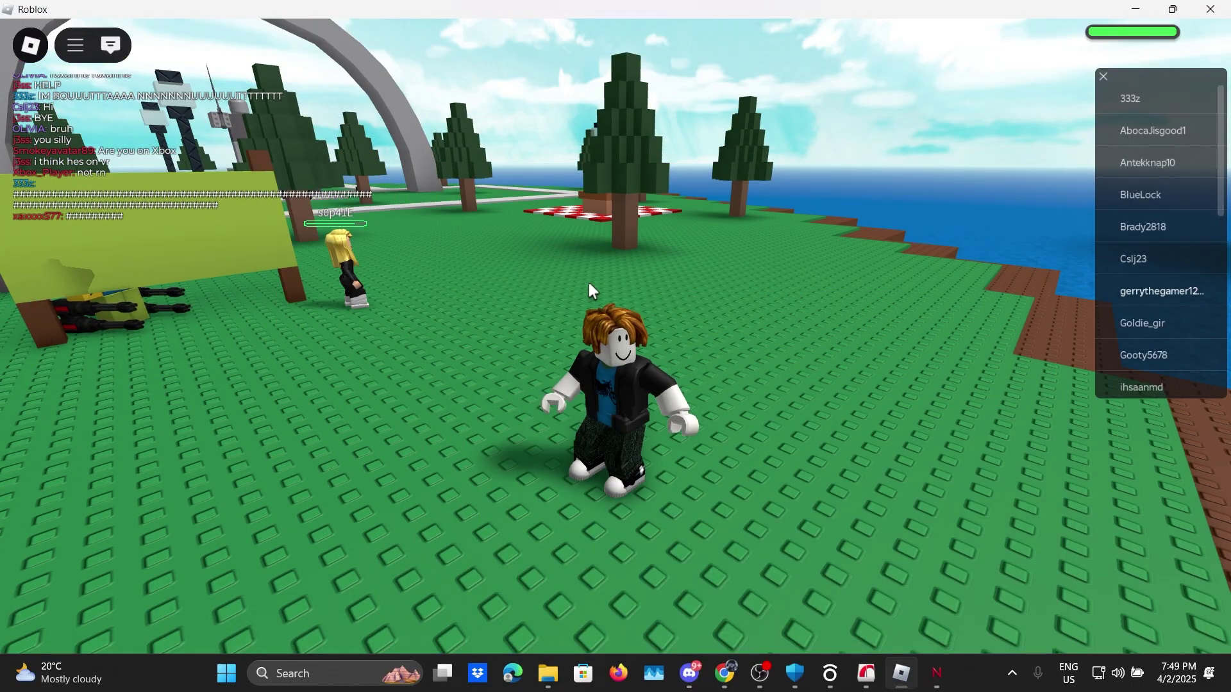
key(w)
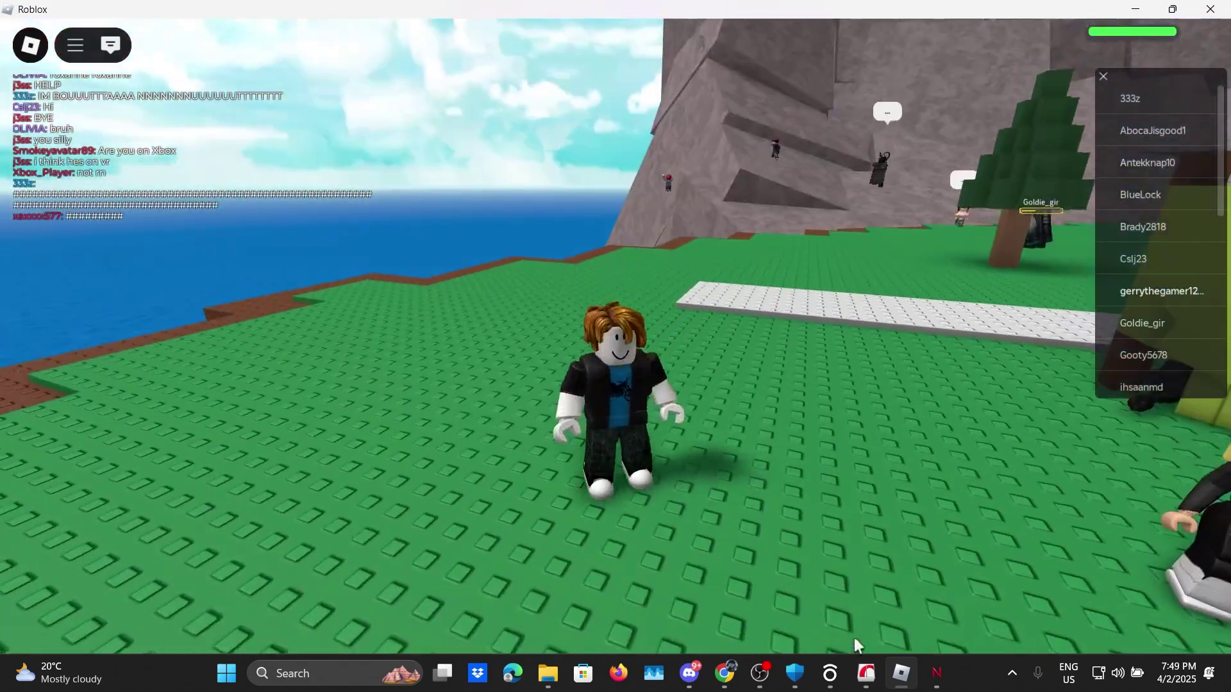
click(937, 673)
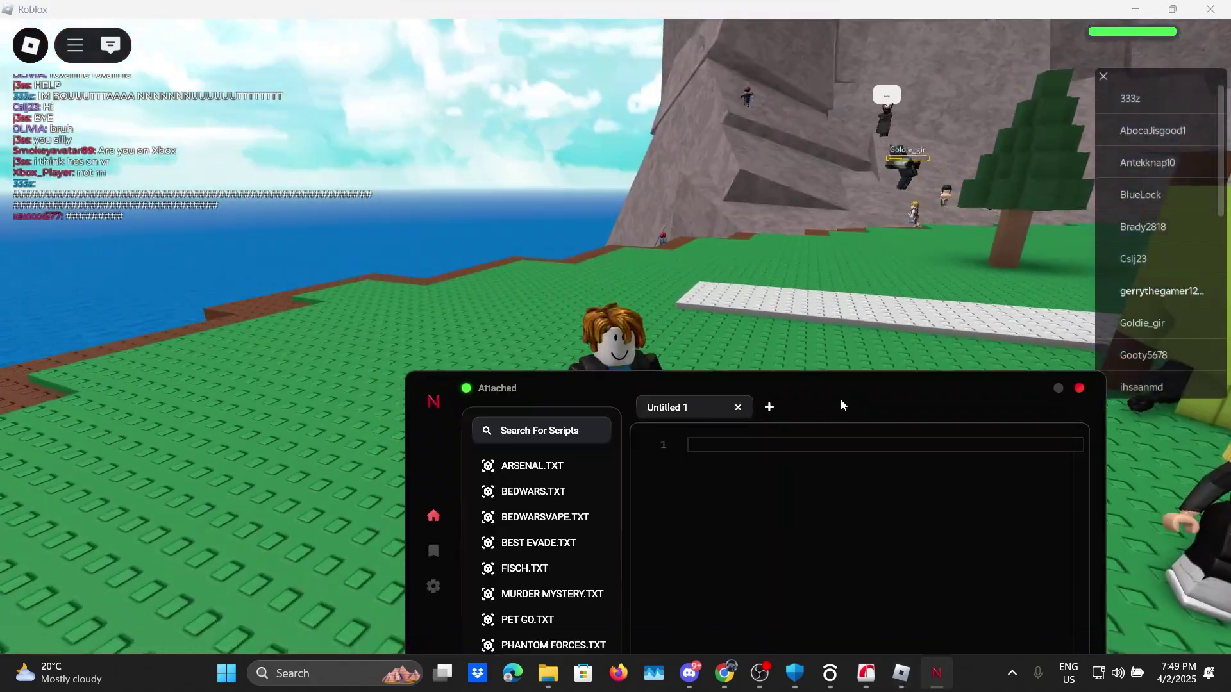
drag(841, 398, 644, 189)
click(266, 344)
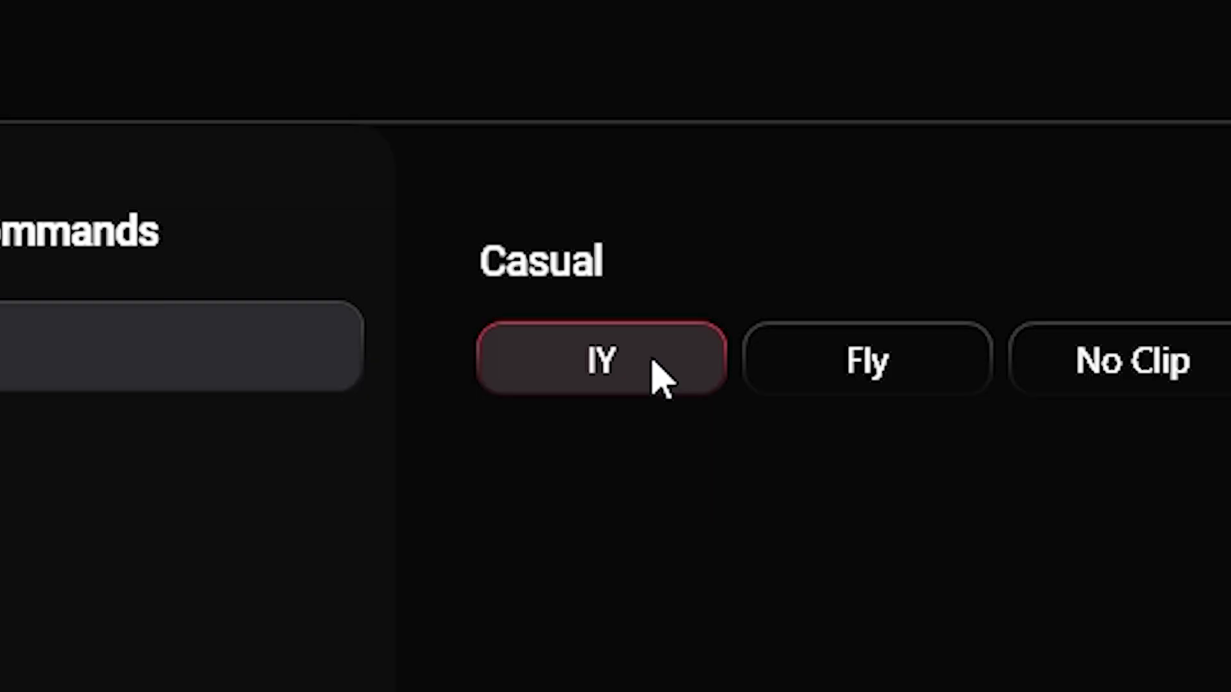
click(527, 382)
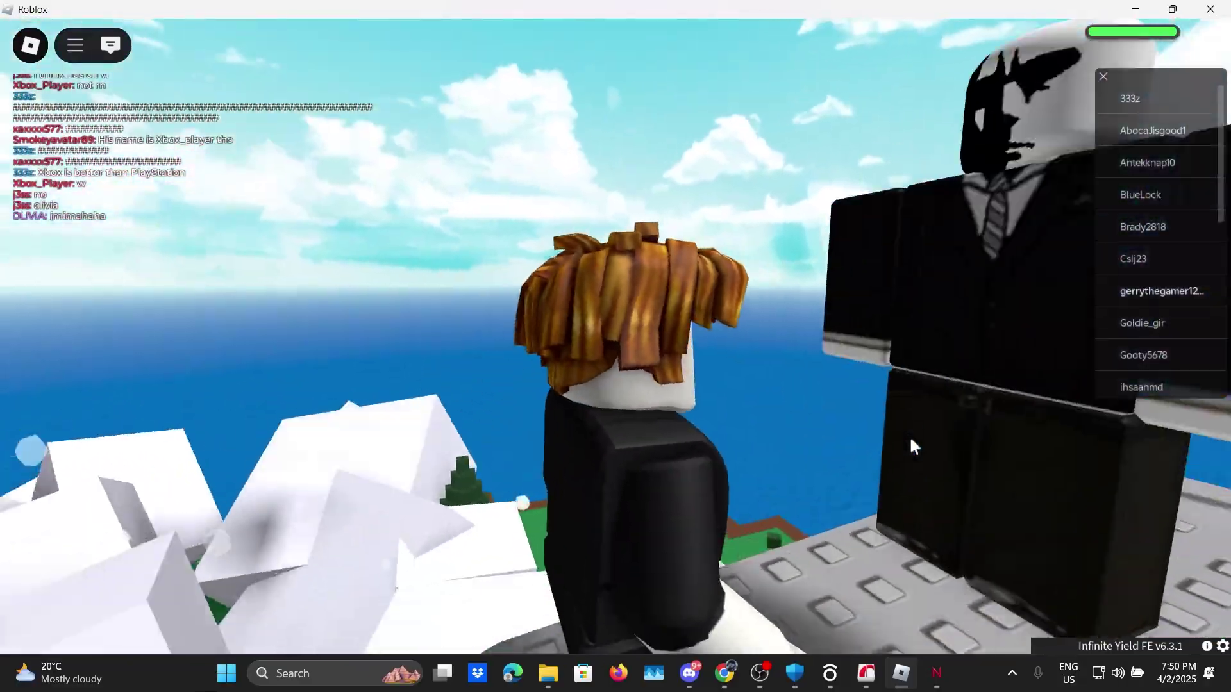
Fly the avatar around the map, then run 'unfly' from Infinite Yield's command bar.
key(shift)
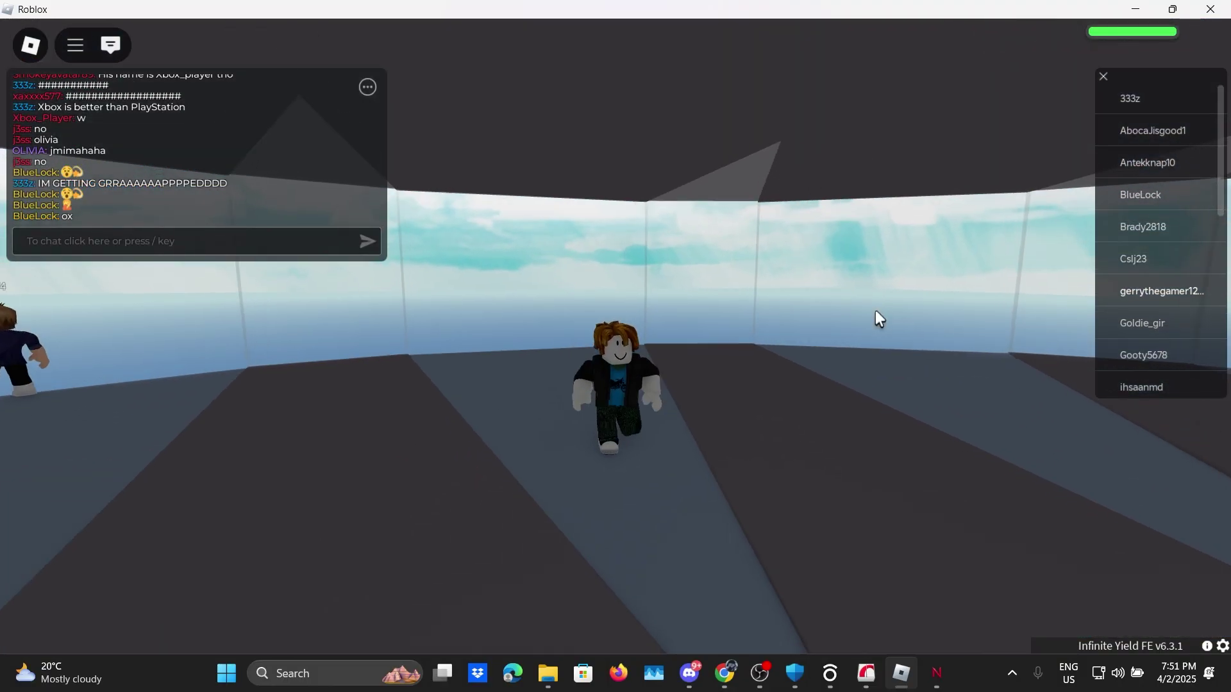
key(F11)
key(w)
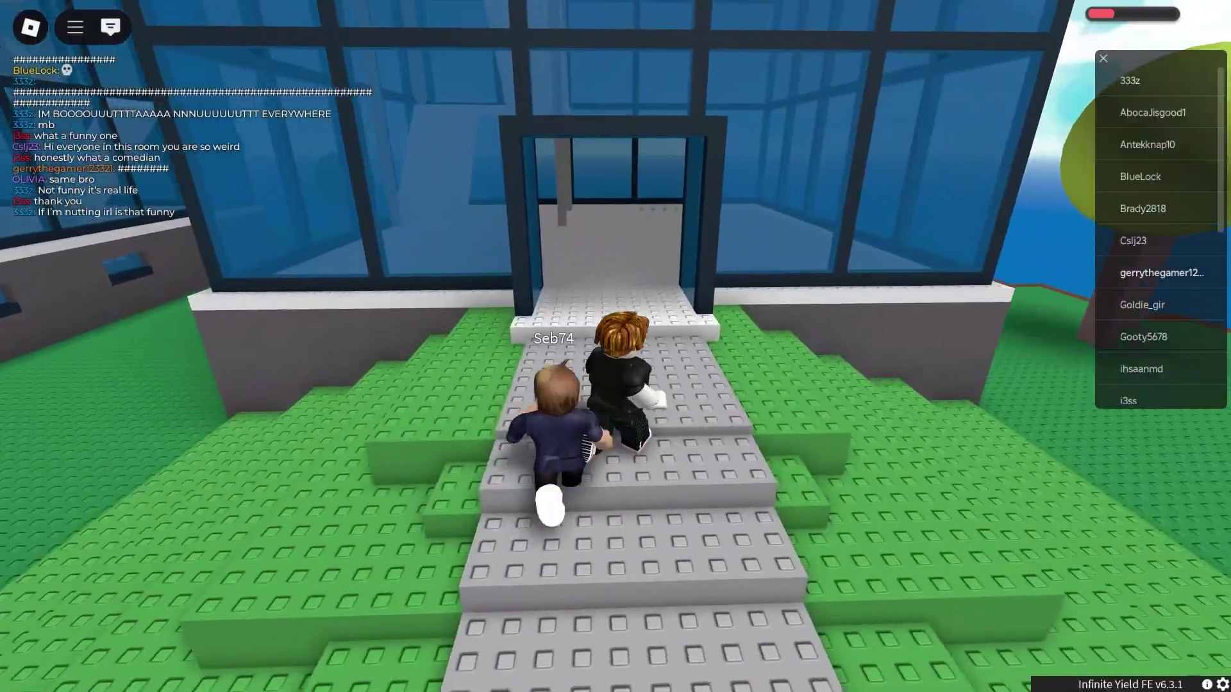
mouse_move(1115, 543)
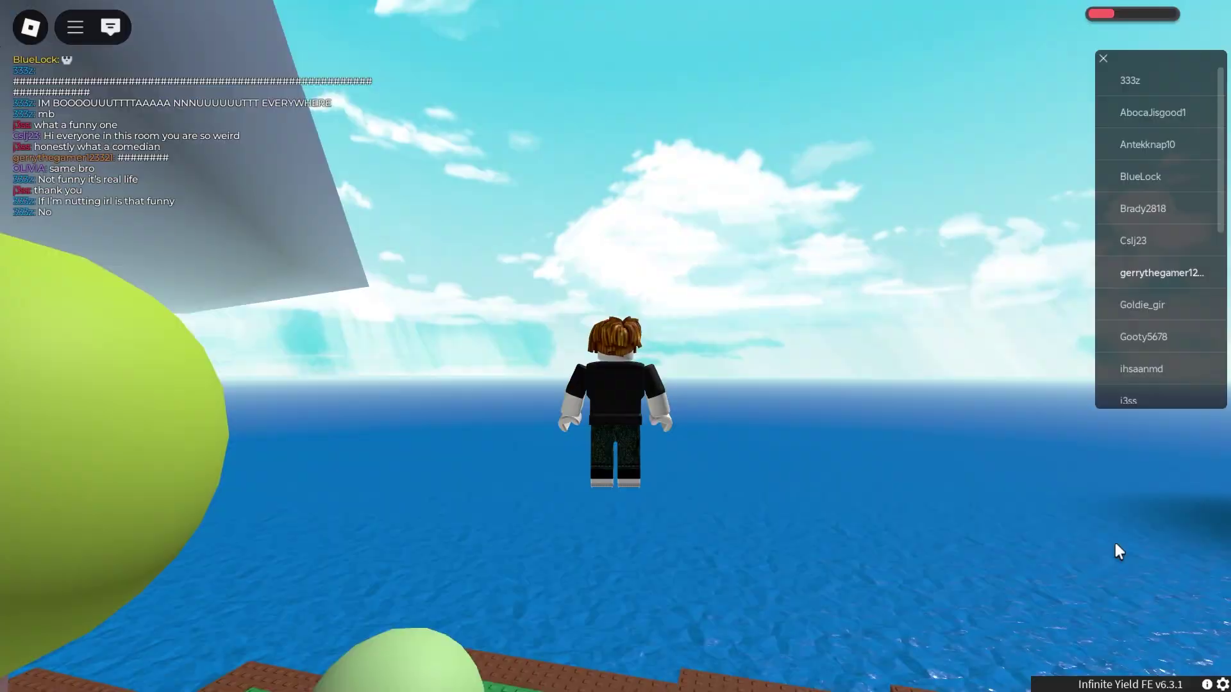
mouse_move(1154, 542)
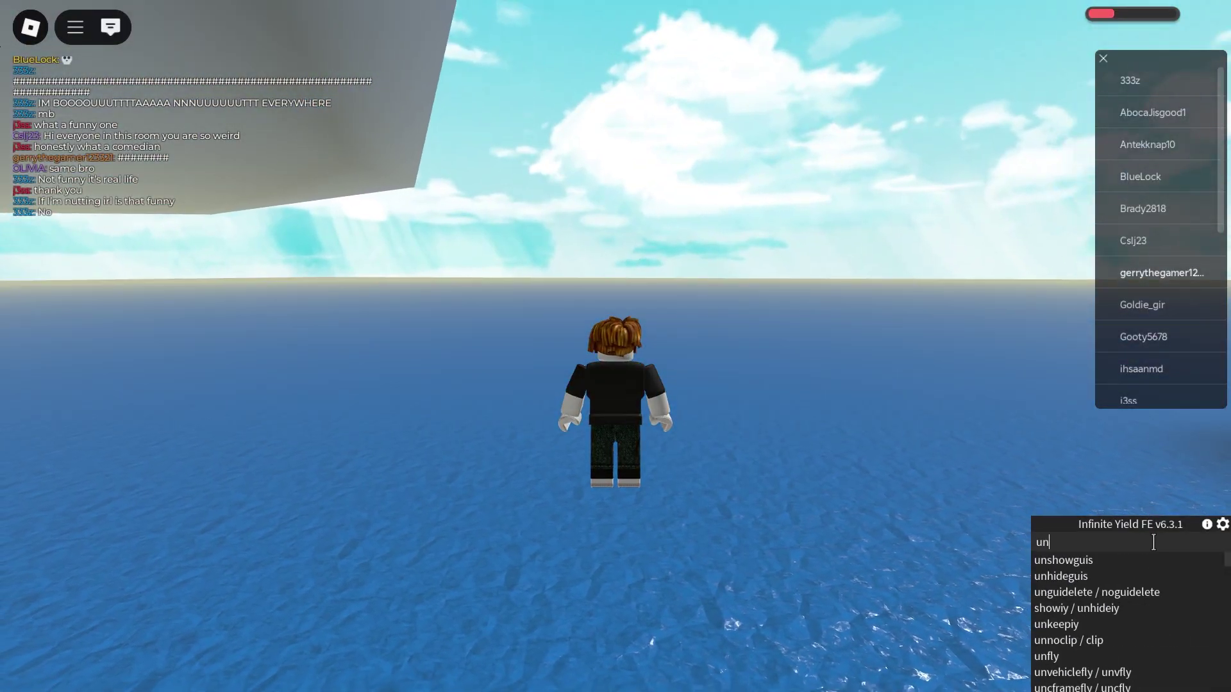
key(Return)
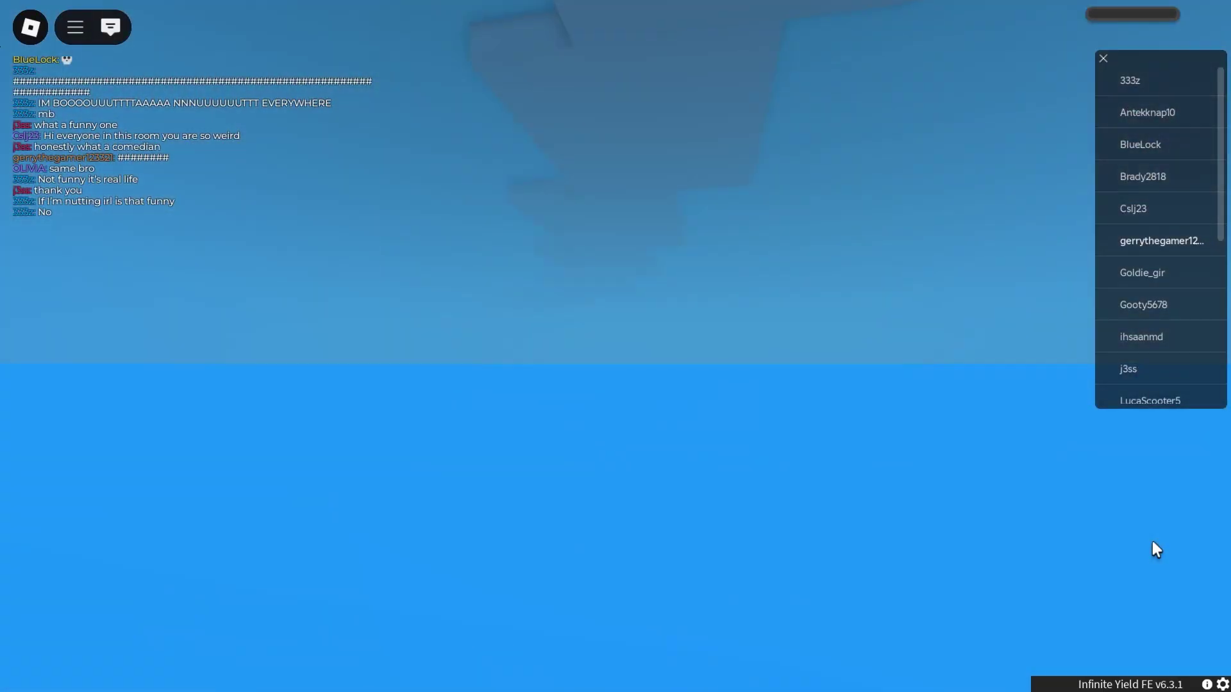